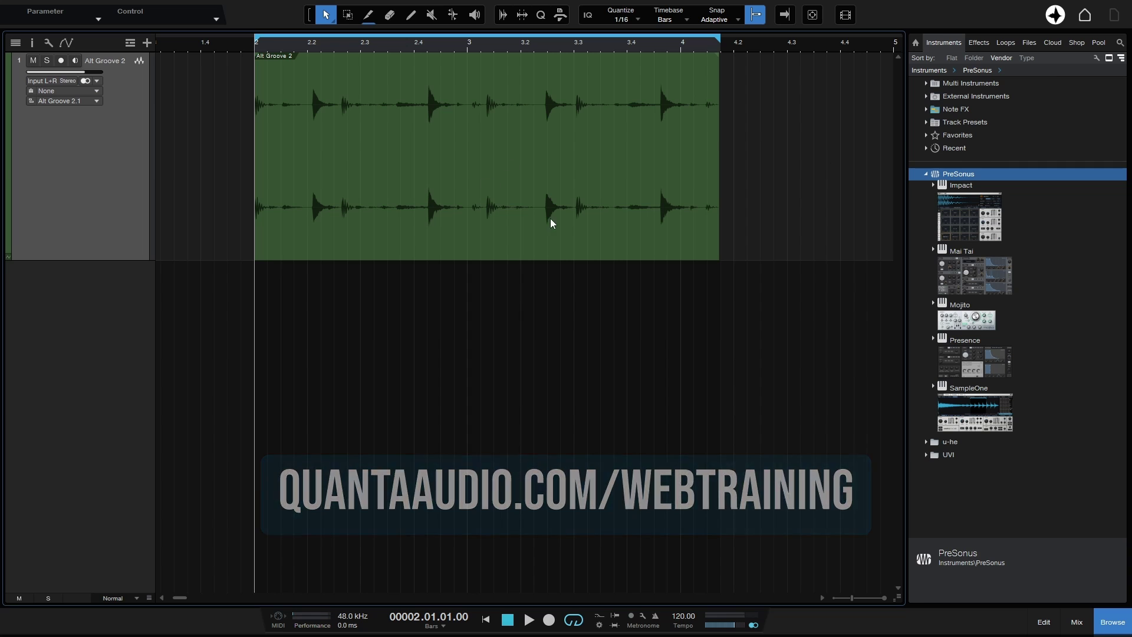
Split the Alt Groove 2 event manually at several drum hits between 2.3 and 3.4 using the Split tool.
click(367, 14)
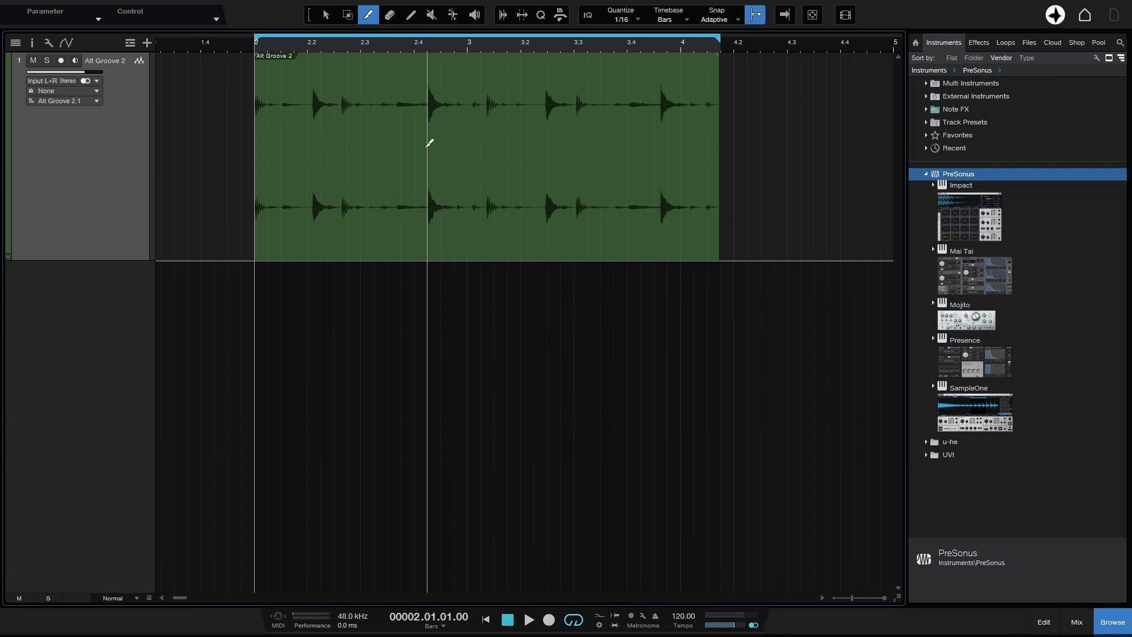
drag(427, 145, 361, 156)
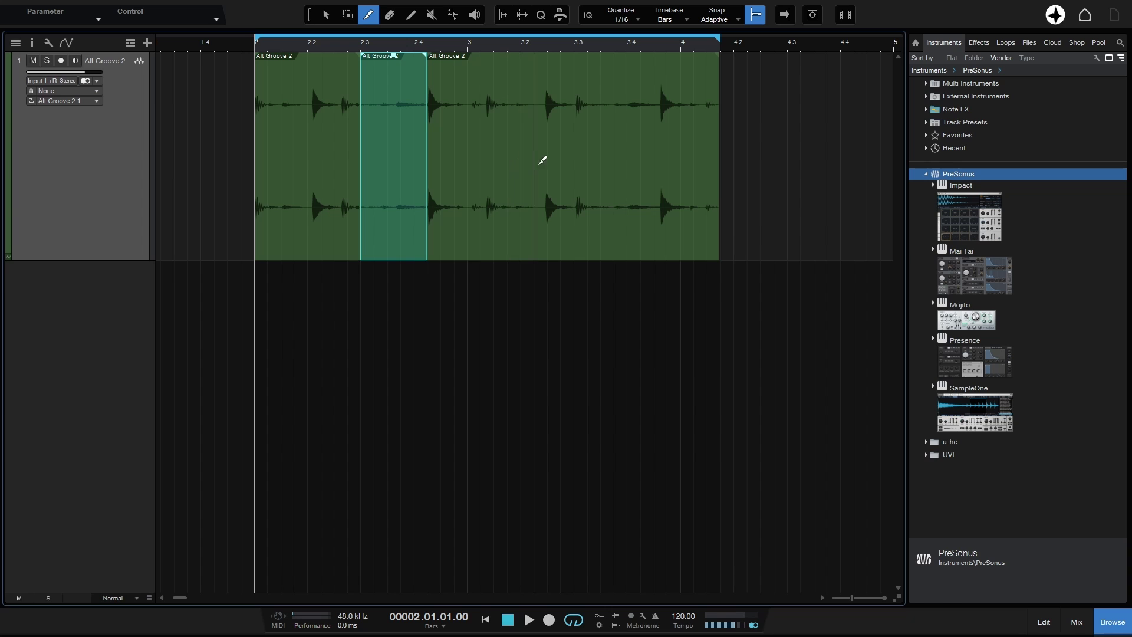
click(546, 163)
click(572, 159)
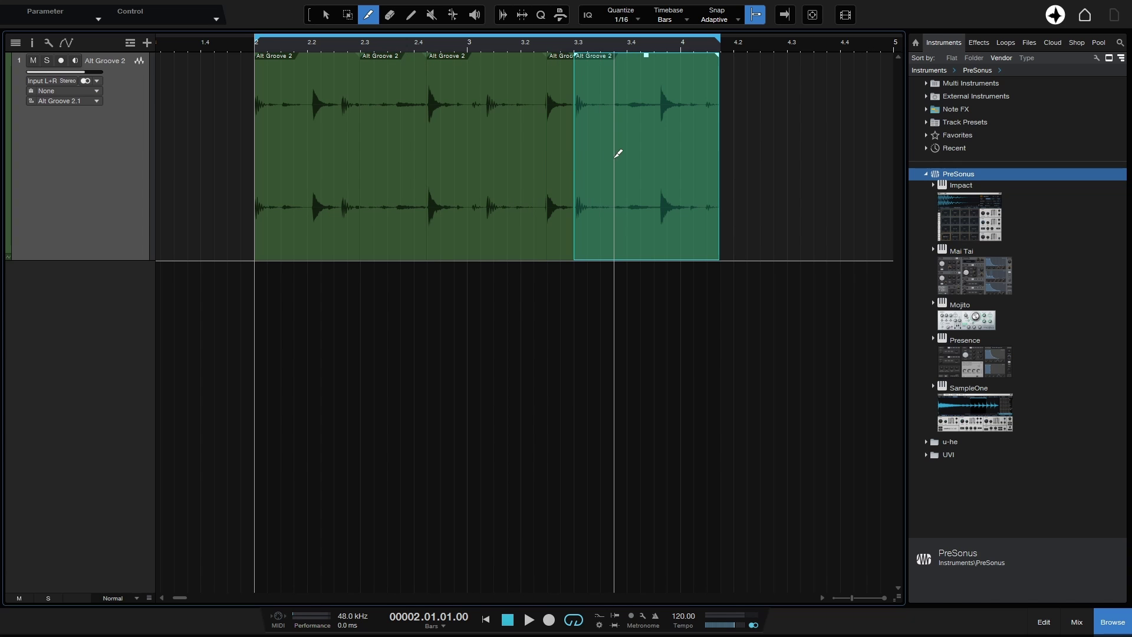
click(615, 156)
click(658, 157)
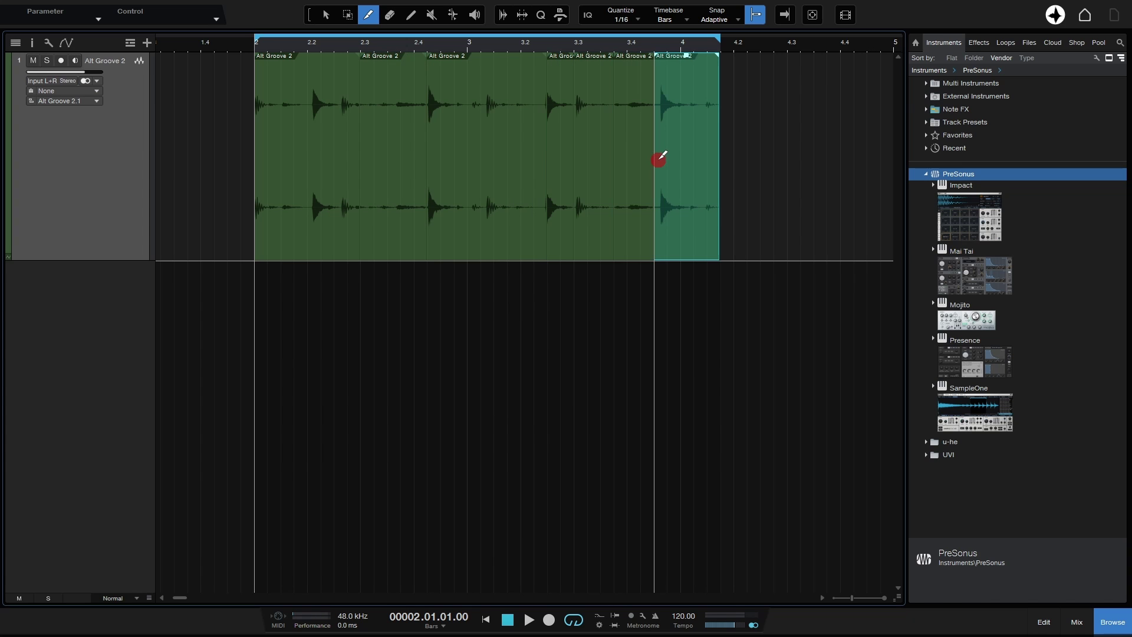
click(757, 14)
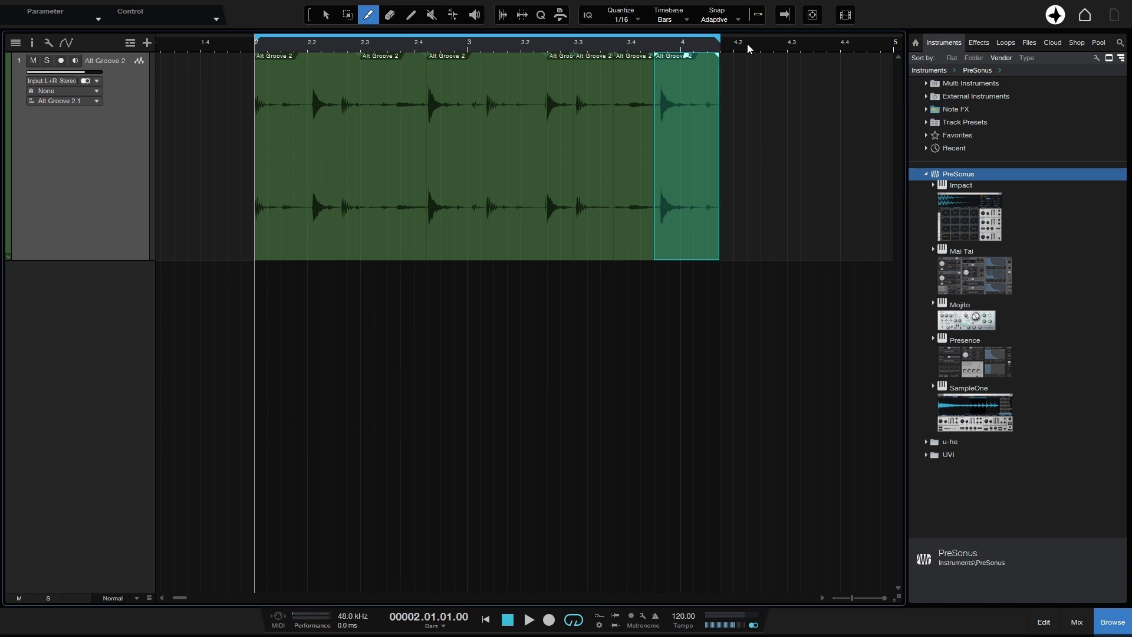
click(756, 15)
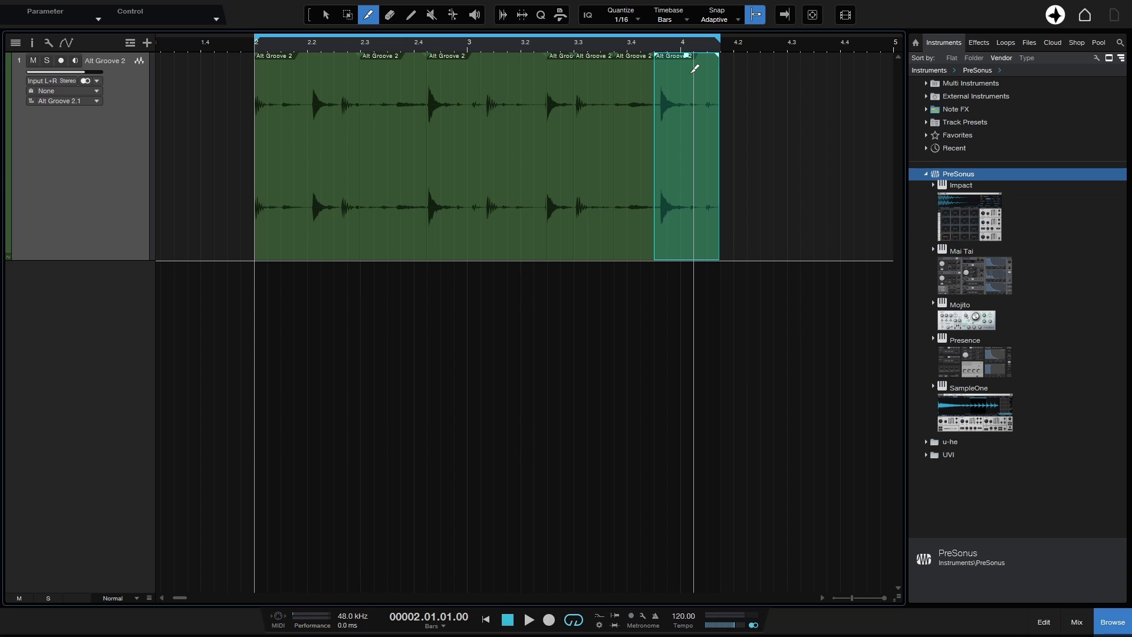
Undo all the manual splits in the Alt Groove 2 event.
key(ctrl+z)
key(ctrl+z)
key(ctrl+z)
key(ctrl+z)
key(ctrl+z)
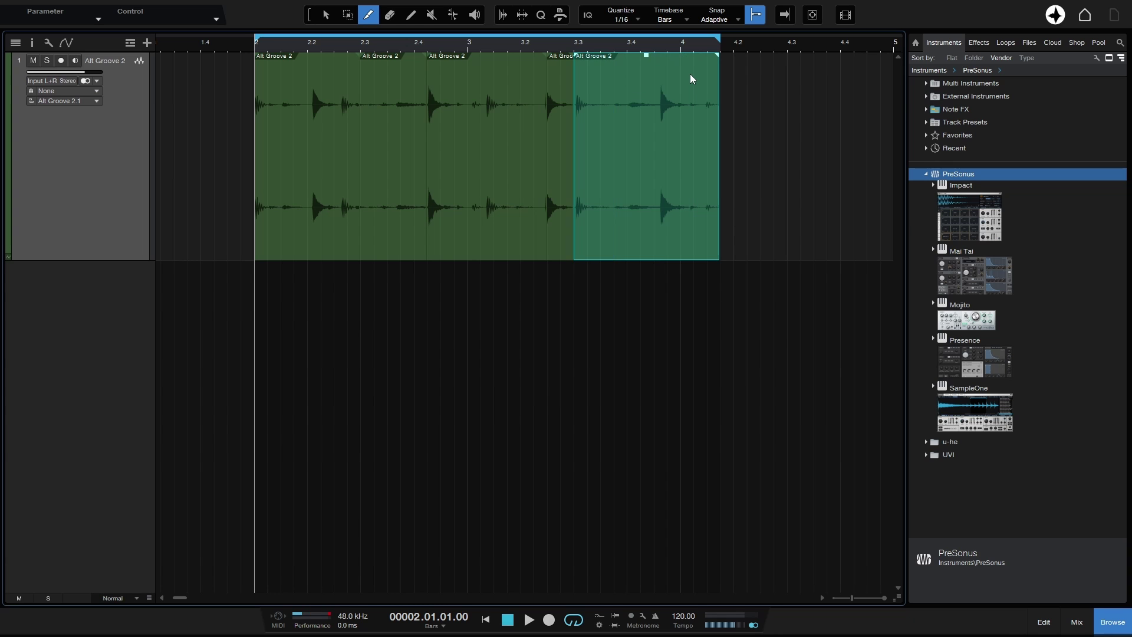
key(ctrl+z)
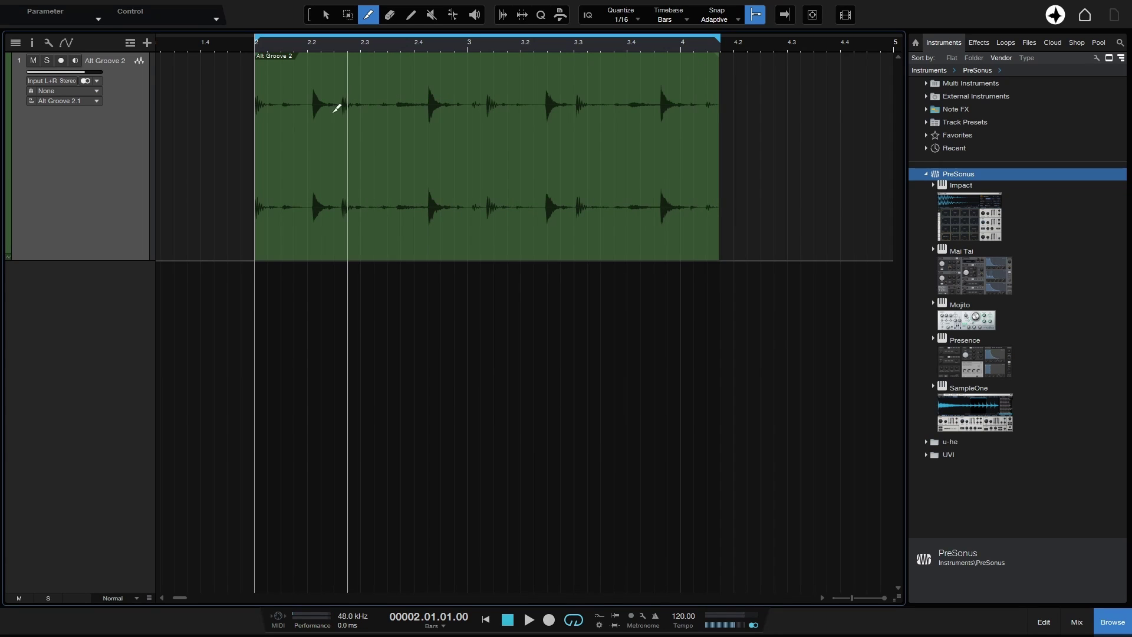
Switch back to the Arrow tool and select the whole Alt Groove 2 event.
click(326, 14)
click(416, 183)
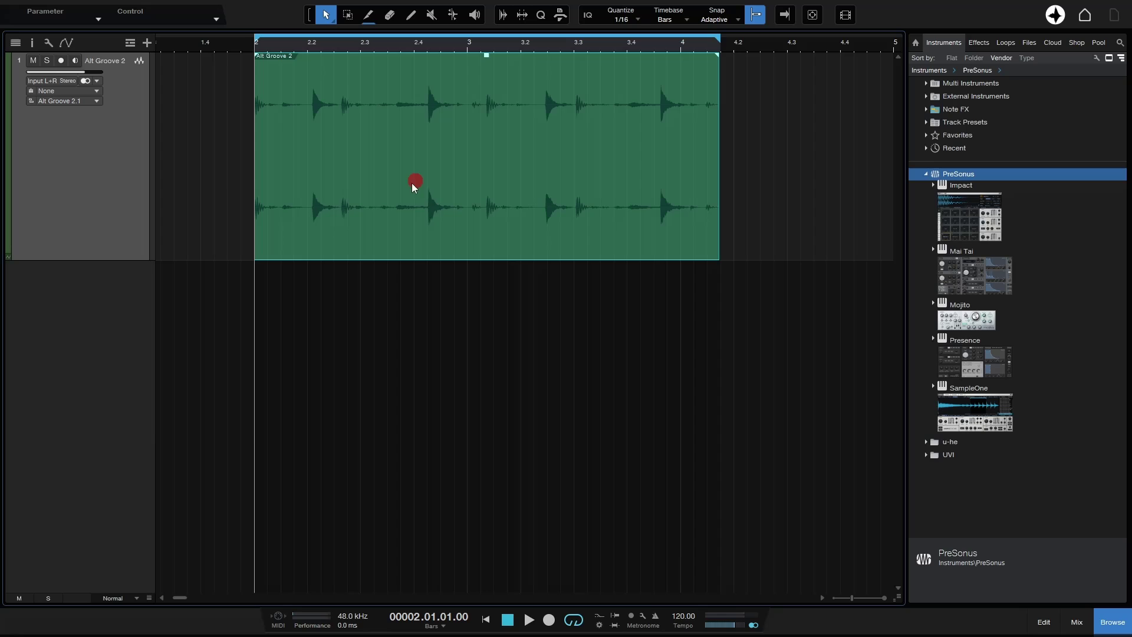
click(224, 187)
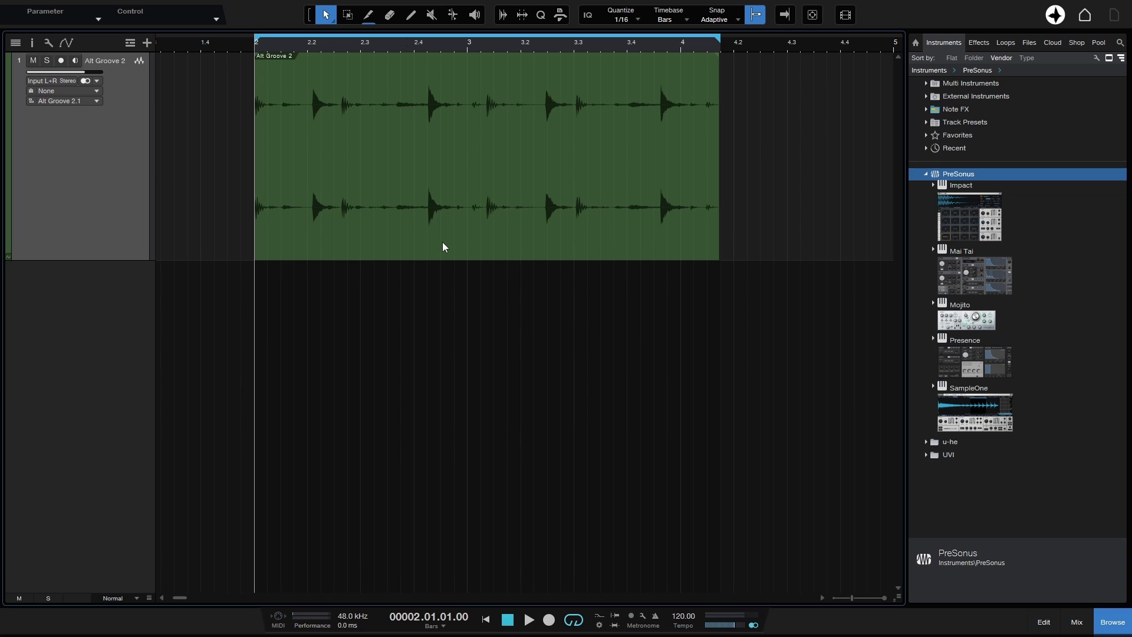
click(458, 246)
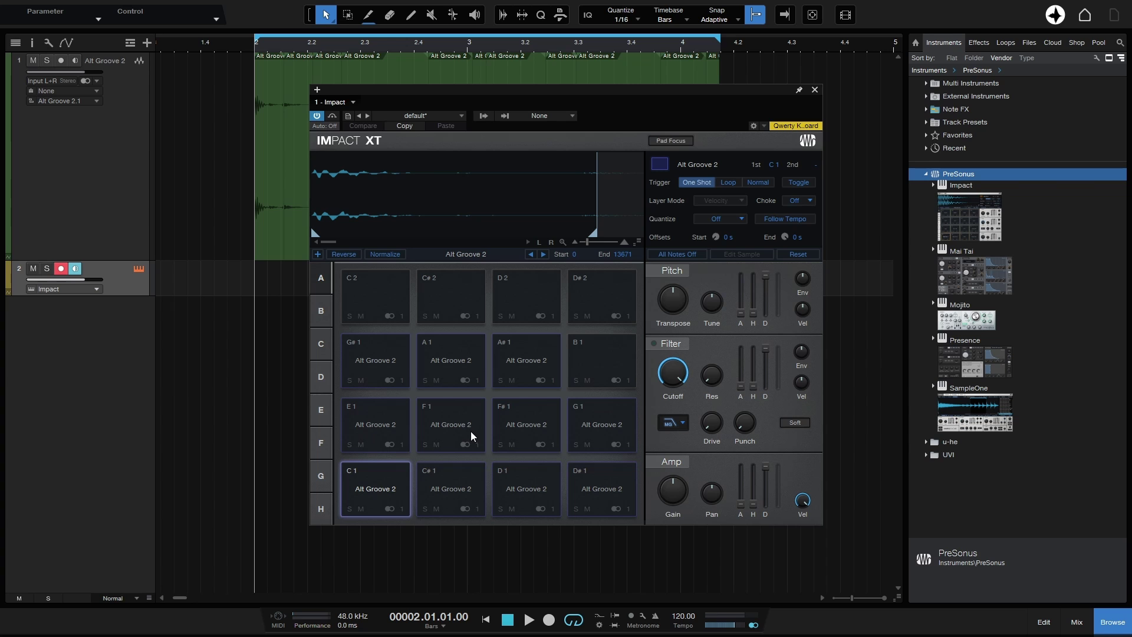
Audition the loop slices on Impact XT pads C1, C#1, D1, D#1, G1 and F#1.
click(377, 489)
click(434, 499)
click(531, 493)
click(611, 498)
click(603, 435)
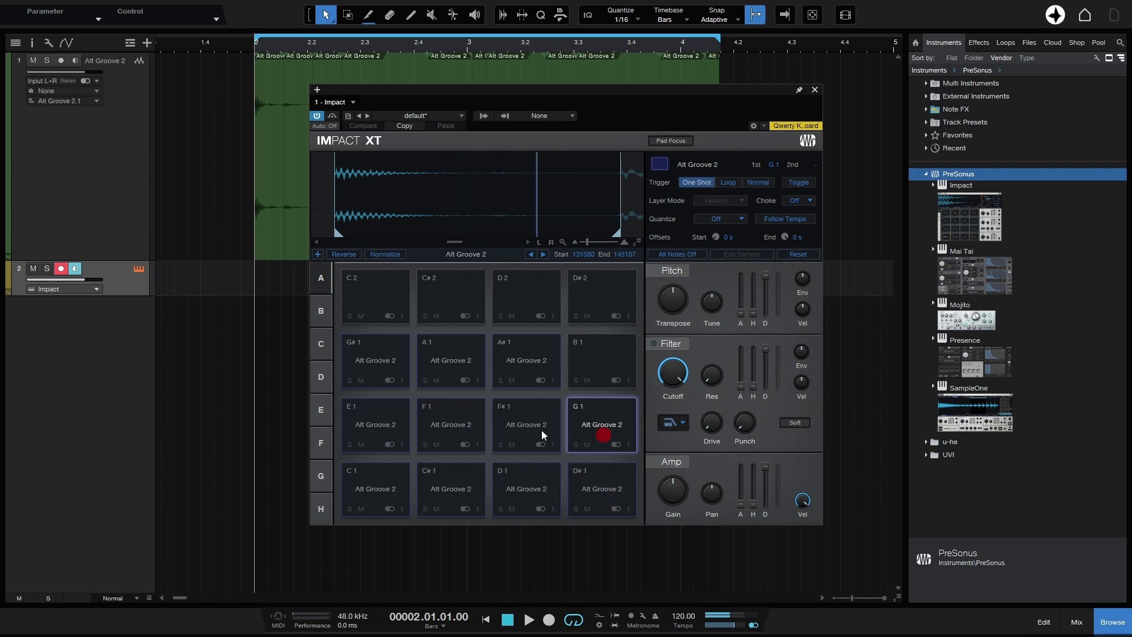
click(511, 428)
Move the Impact XT window clear of the loop's waveform and audition pads A1, G#1 and E1.
drag(607, 92, 558, 182)
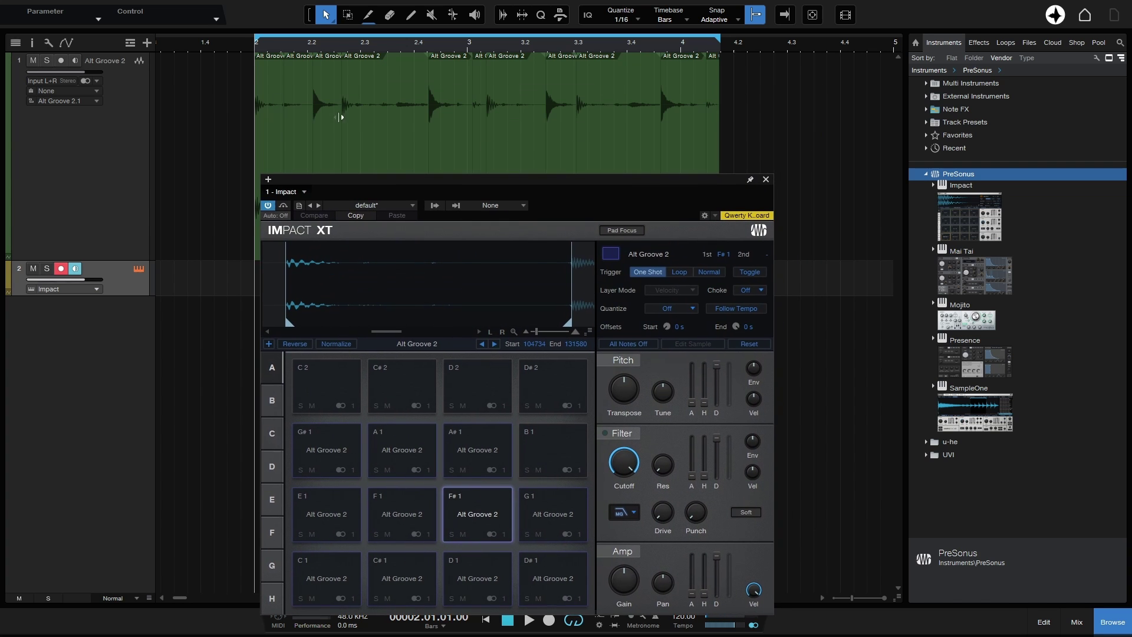
click(401, 449)
click(324, 454)
click(315, 497)
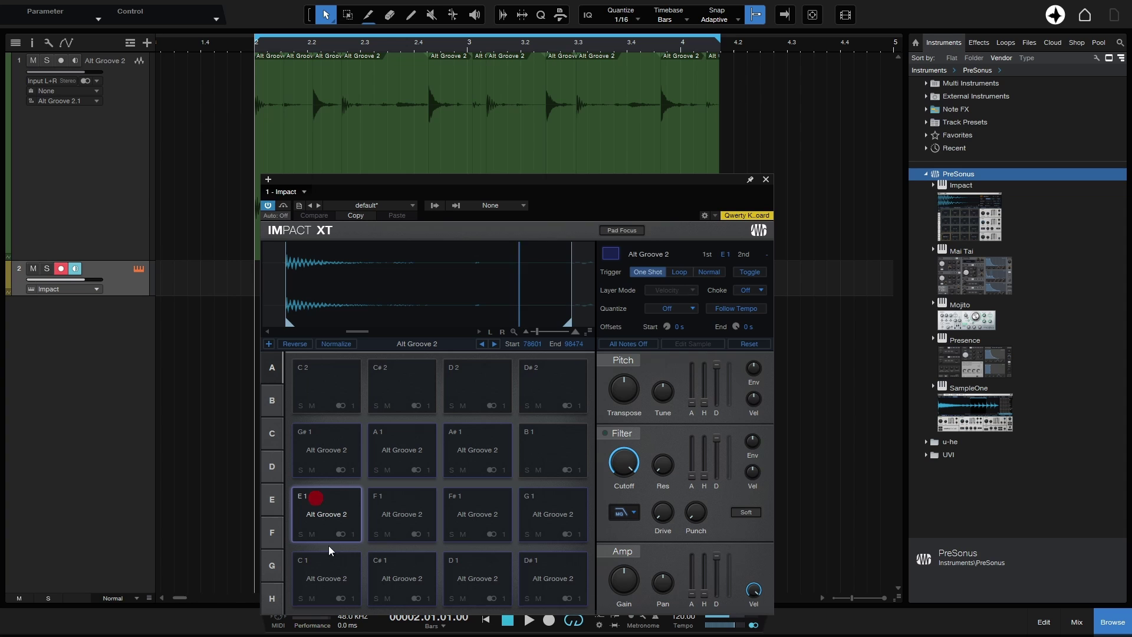
Trim the end of the slice on pad C1 to about 12523 and audition it.
click(323, 586)
click(323, 586)
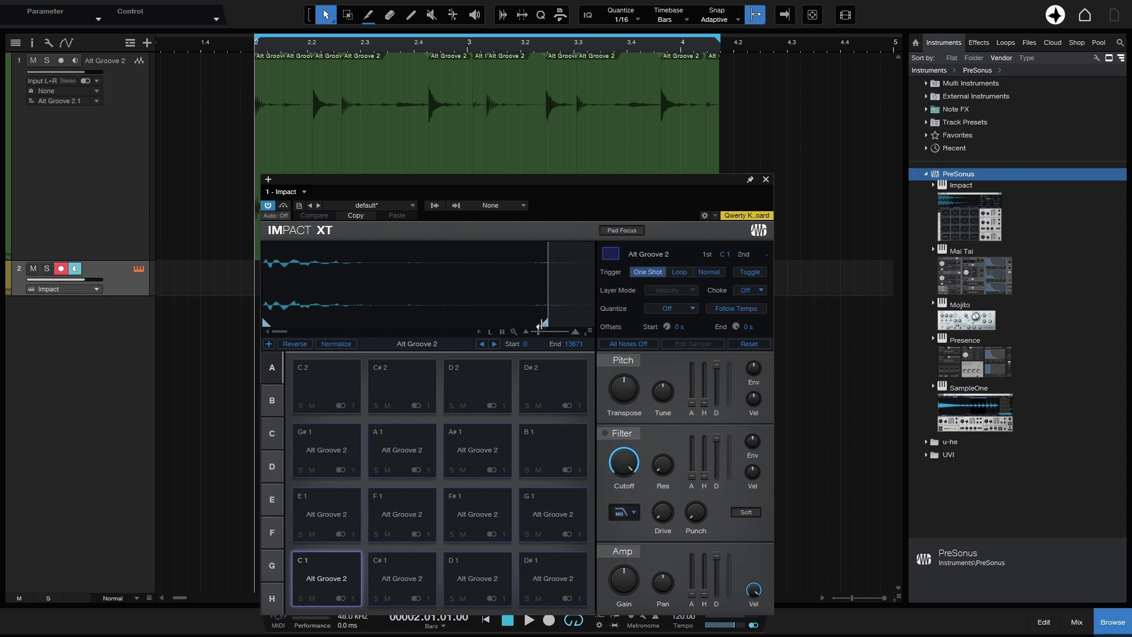
drag(539, 326, 522, 326)
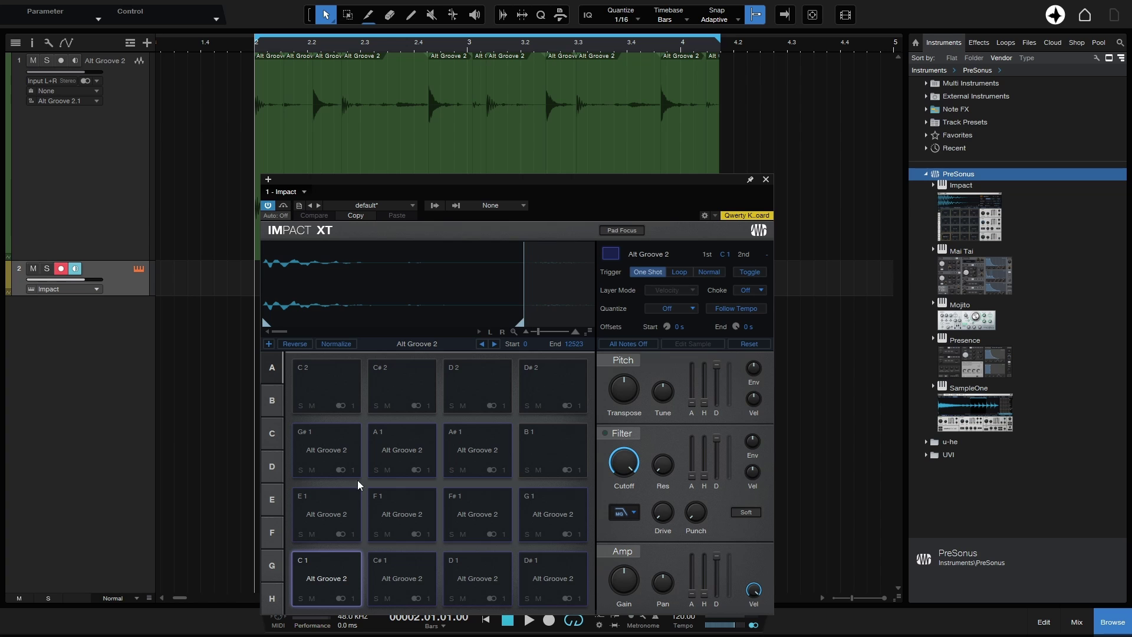
click(330, 575)
Trim the end of the slice on pad C#1 to about 25875 and audition it.
click(413, 583)
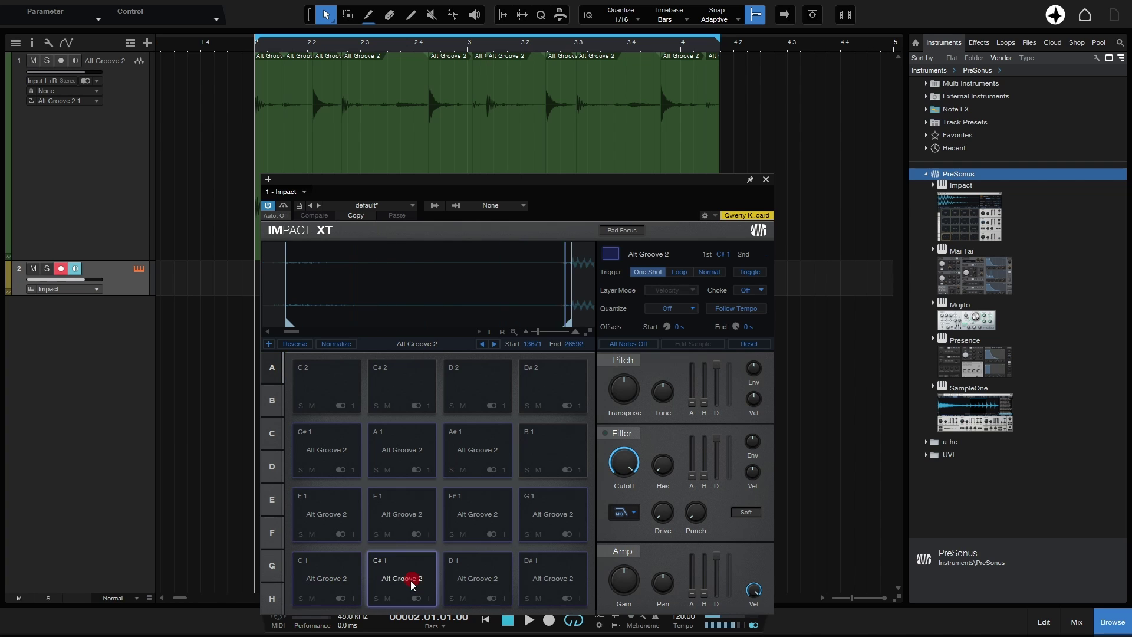
click(412, 582)
drag(567, 323, 550, 324)
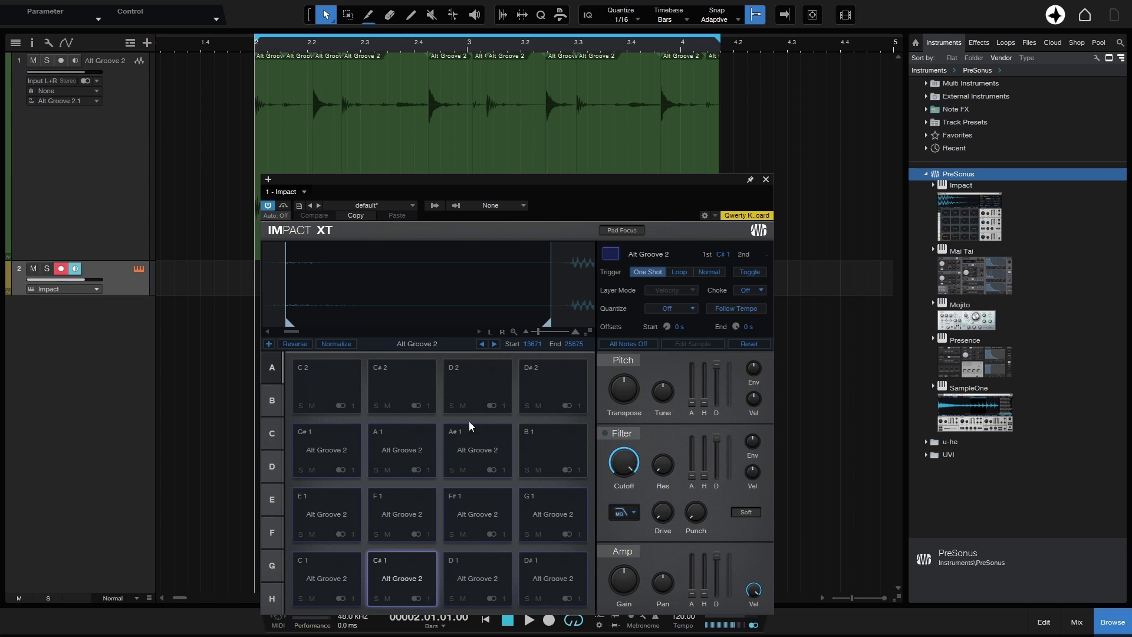
click(397, 581)
Extend the end of the slice on pad F#1 to about 144055 to include the following drum hit, and audition it.
click(468, 578)
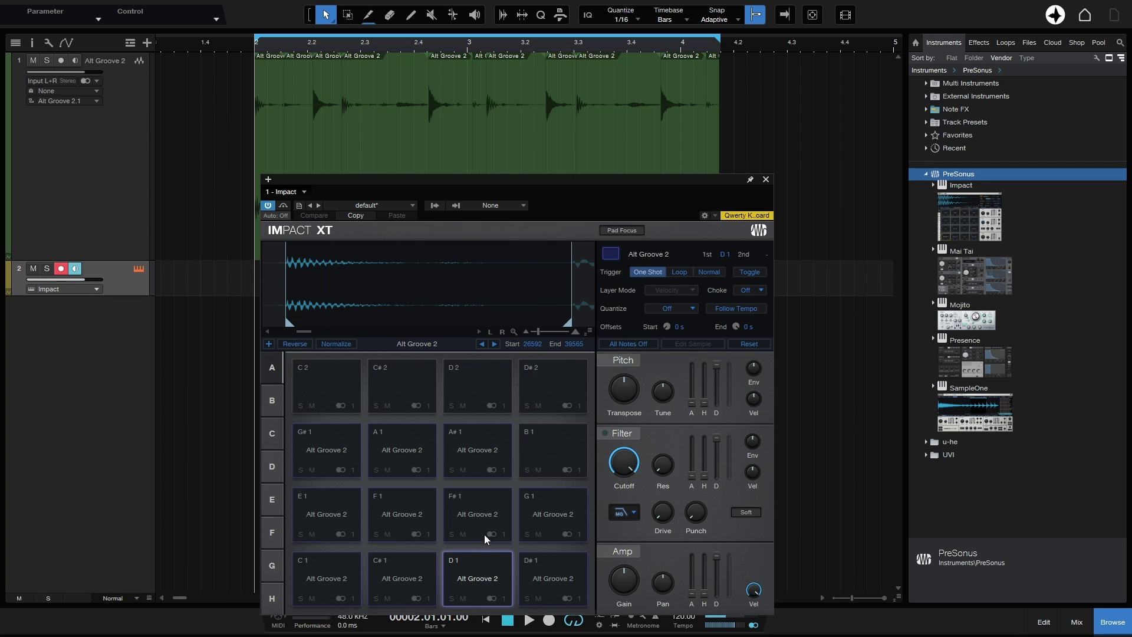
click(465, 522)
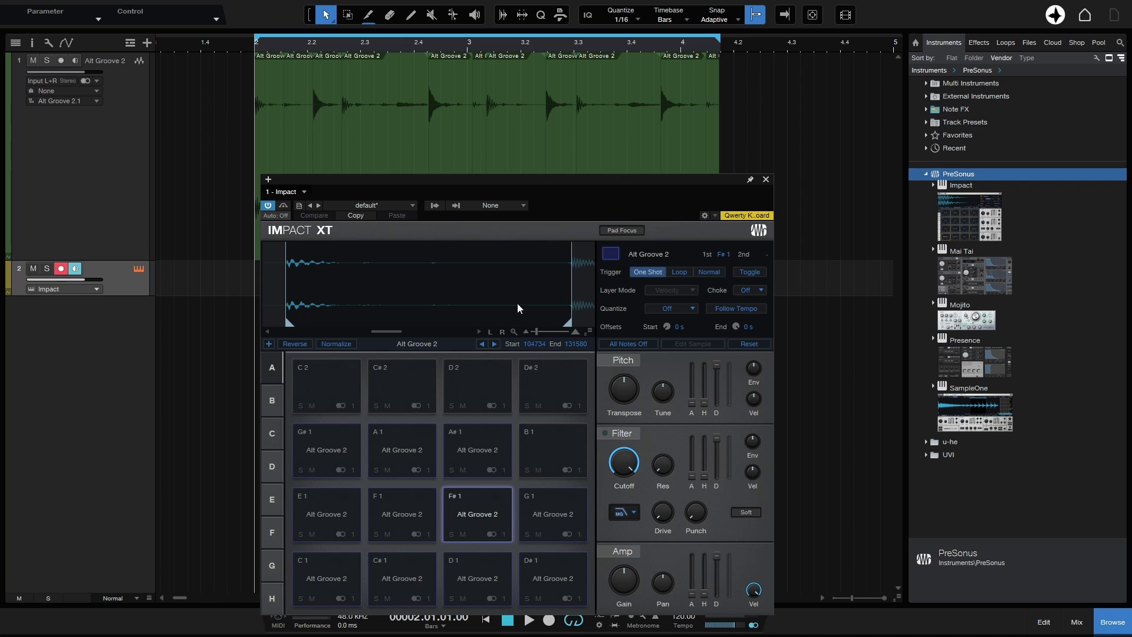
drag(564, 323, 606, 317)
drag(470, 310, 434, 267)
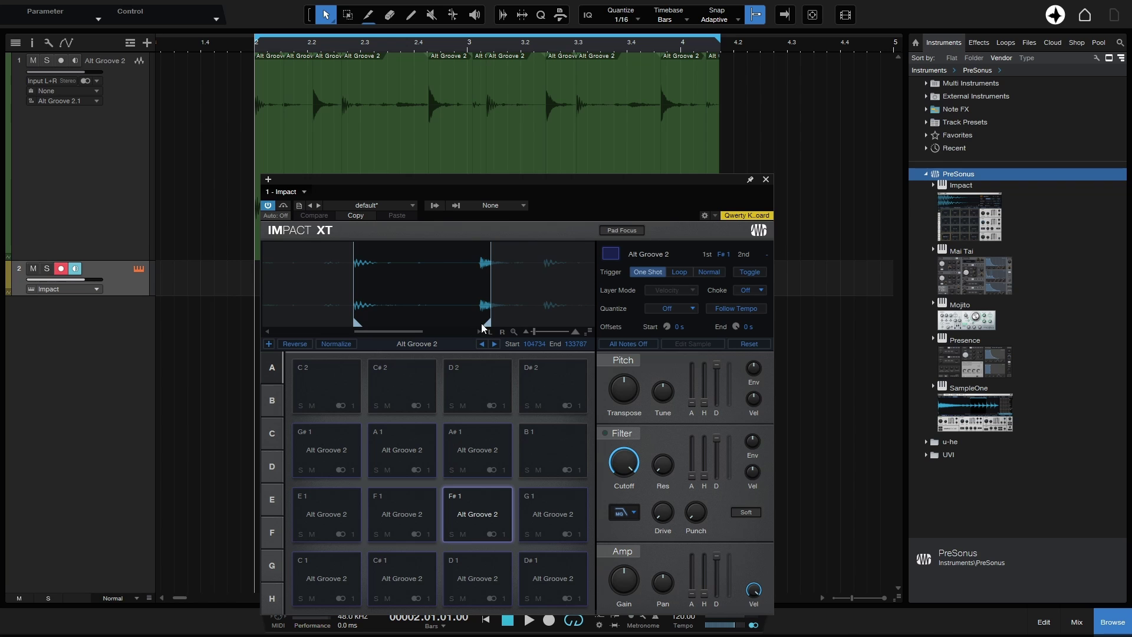
drag(487, 323, 536, 323)
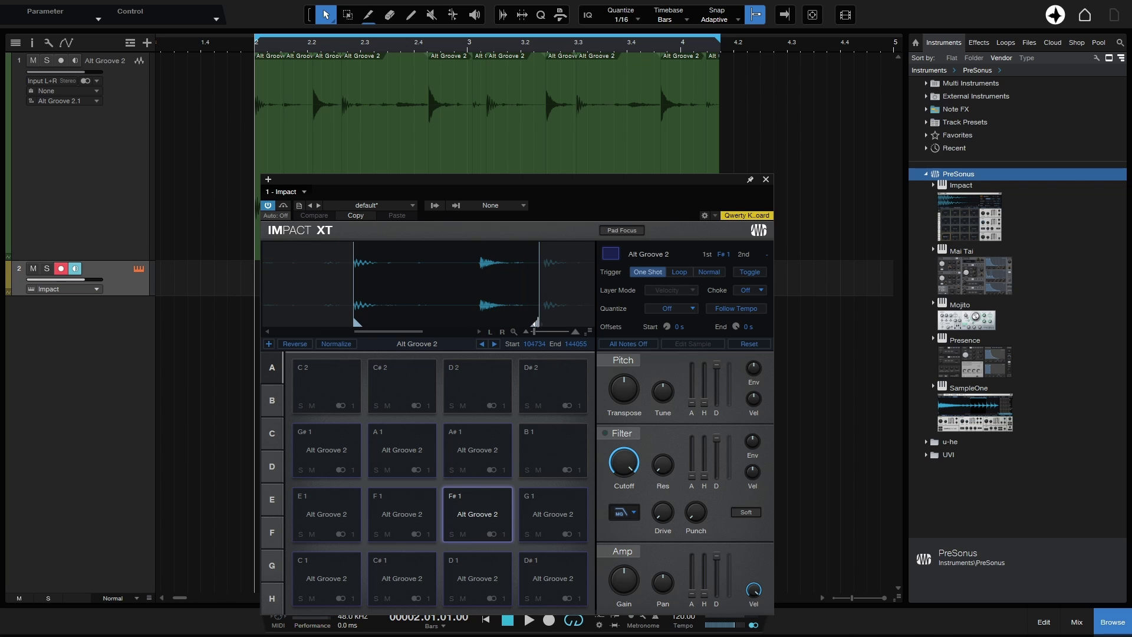
click(465, 514)
click(466, 514)
click(399, 514)
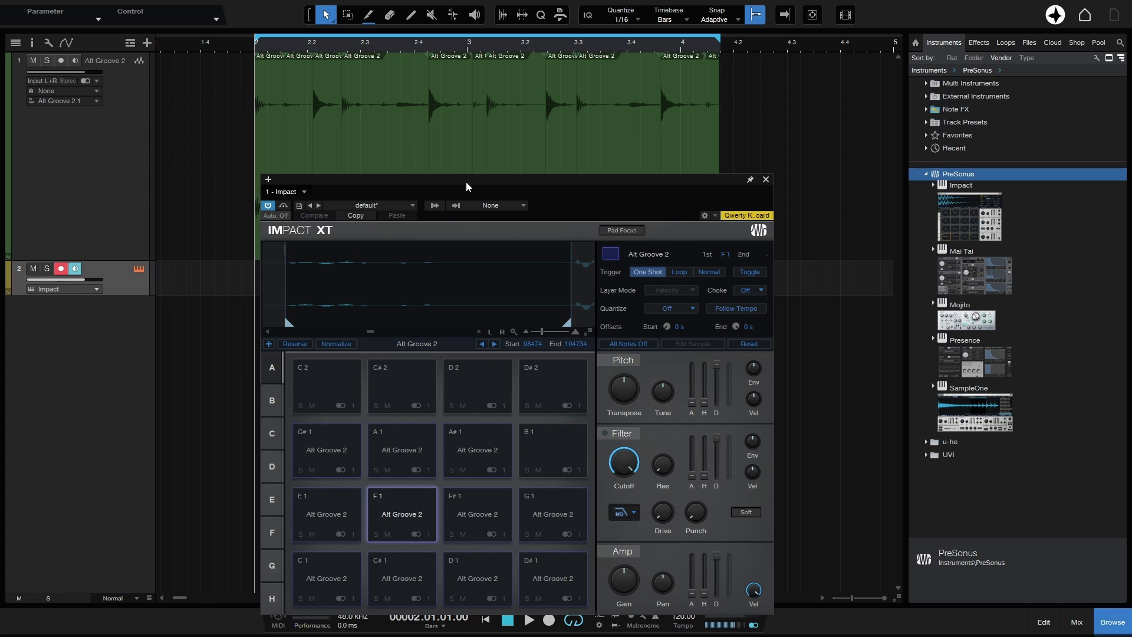
Remove the Impact track together with its instrument, and delete the Alt Groove 2 audio track.
click(766, 180)
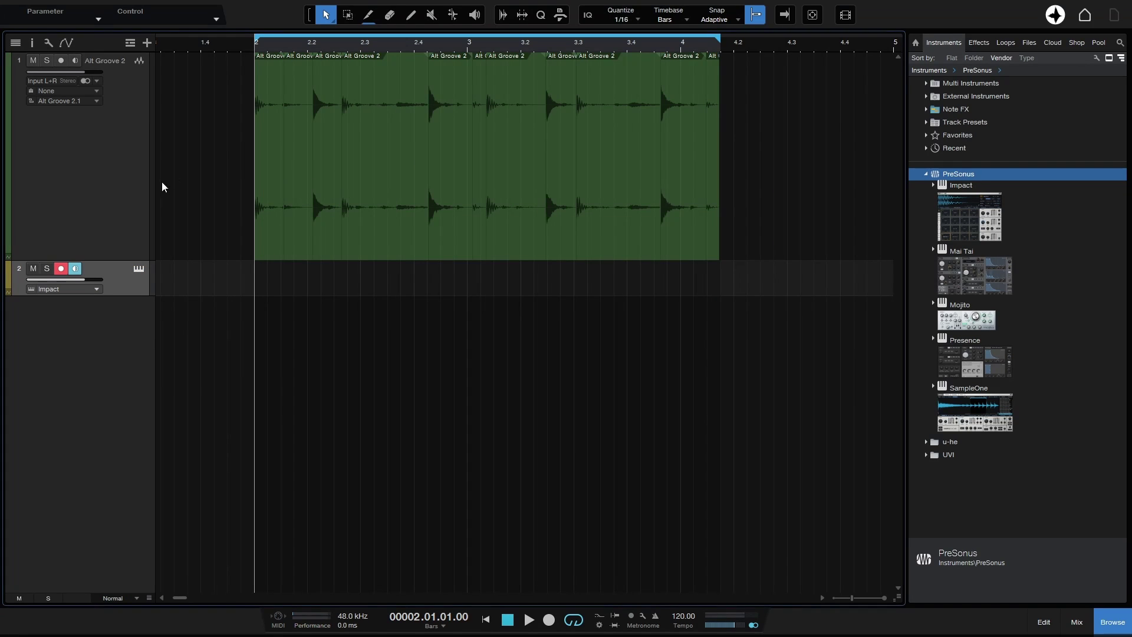
click(131, 283)
right_click(131, 286)
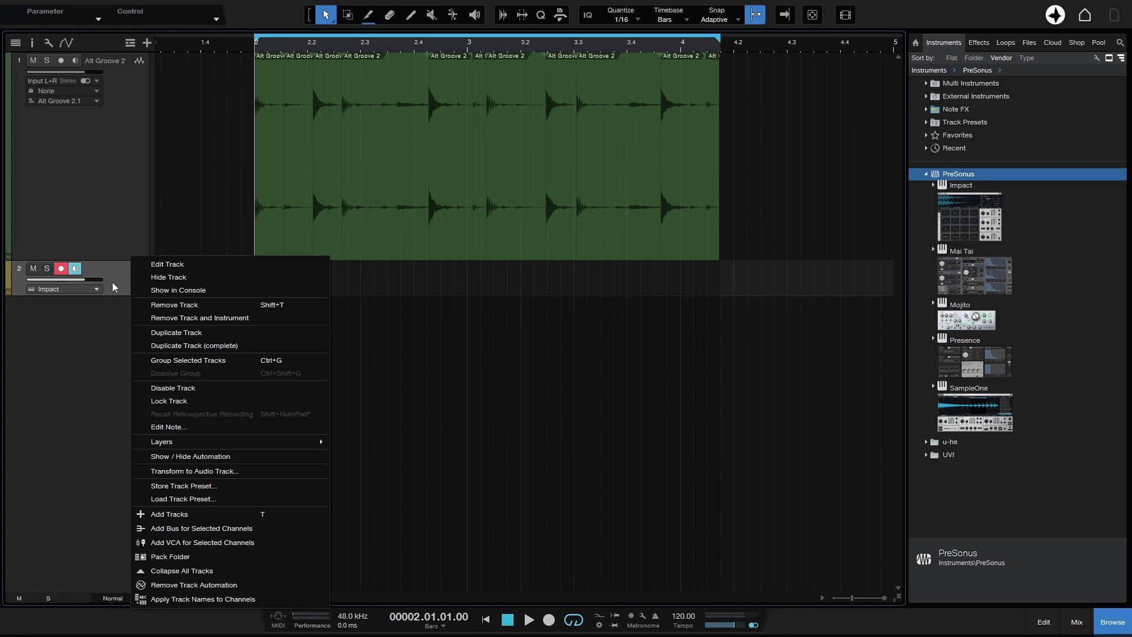
click(184, 318)
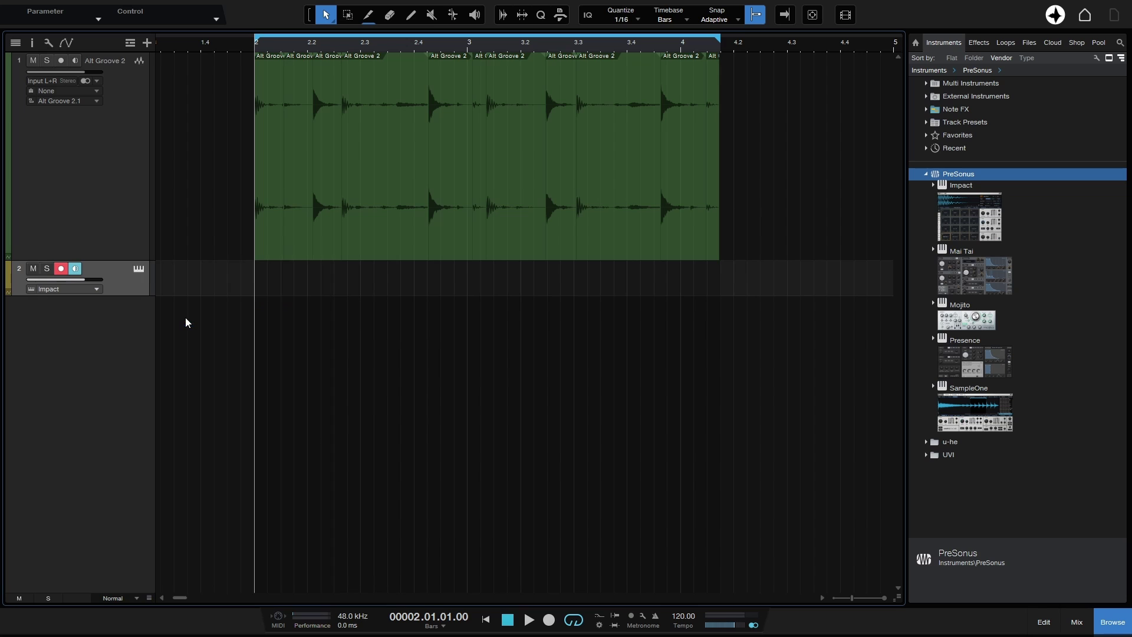
click(117, 195)
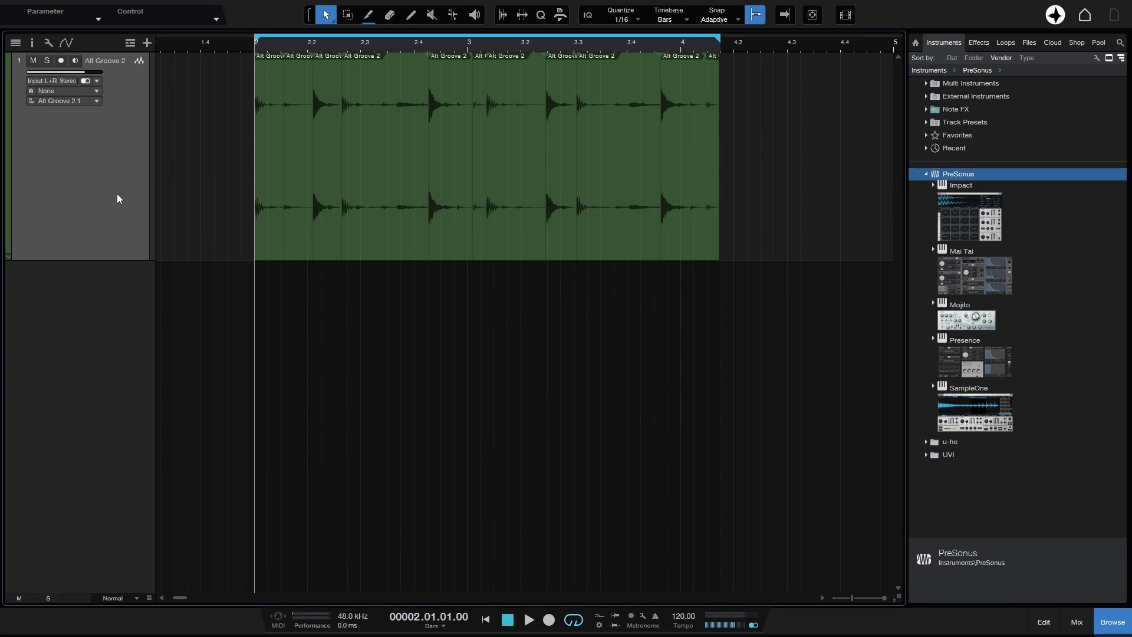
key(Delete)
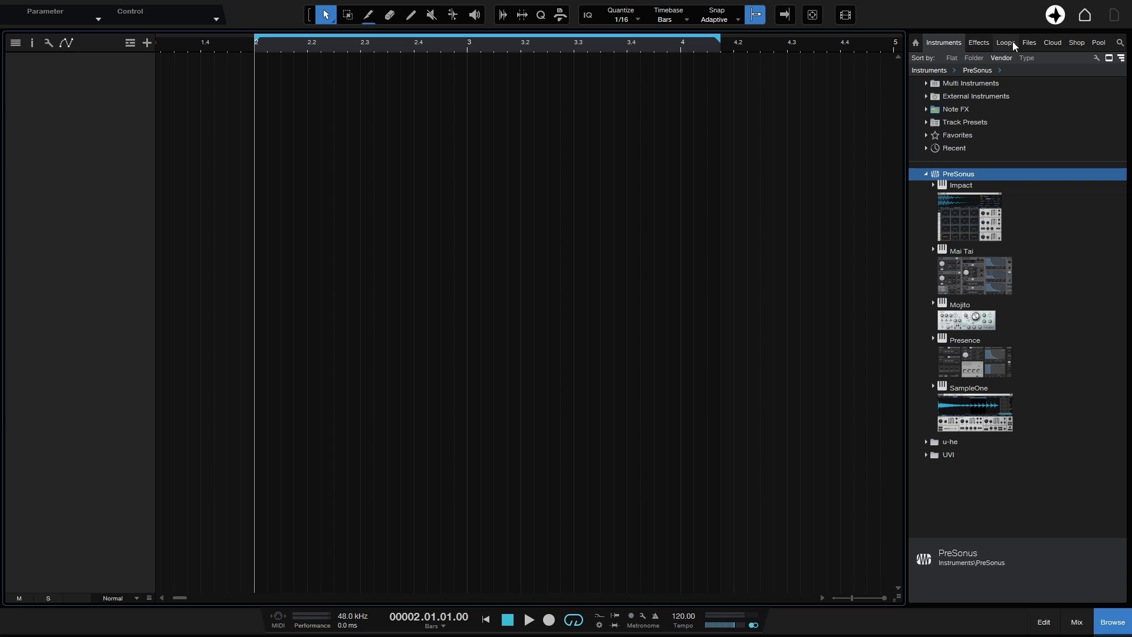
Place Alt Groove 2.wav from the Desktop at bar 2 on a new track and enlarge the track's height.
click(1029, 43)
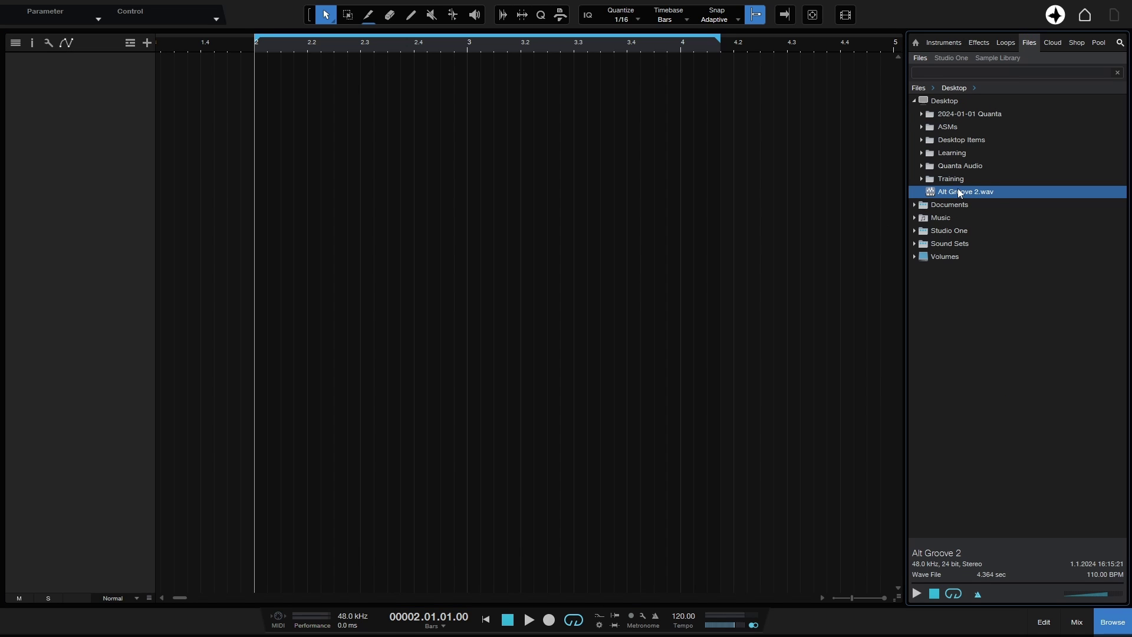
drag(960, 192, 274, 108)
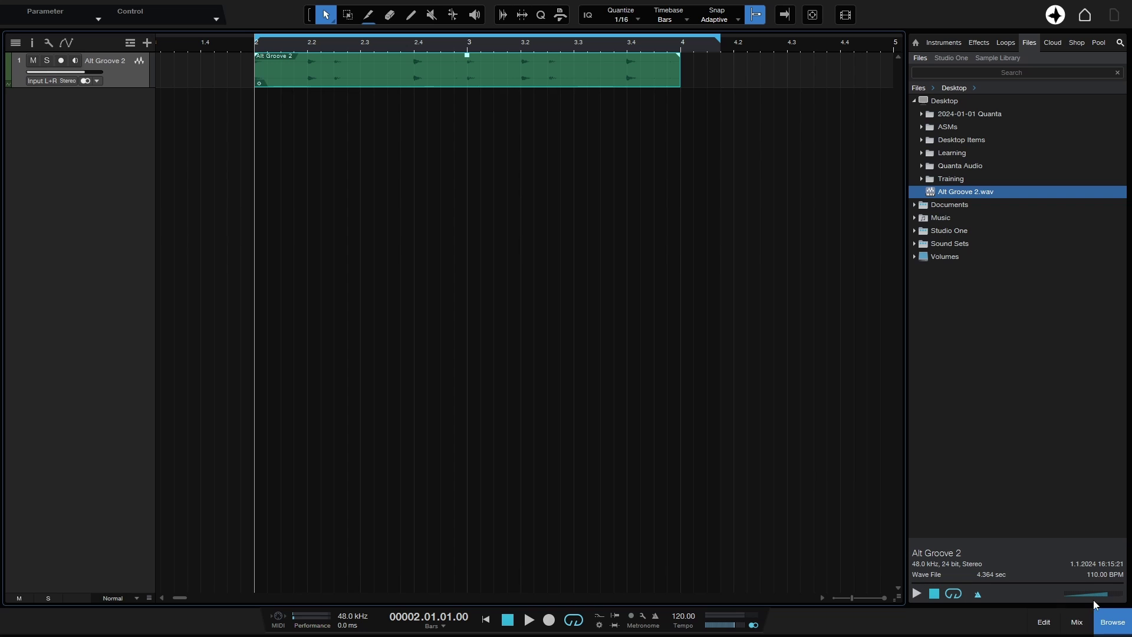
click(1109, 619)
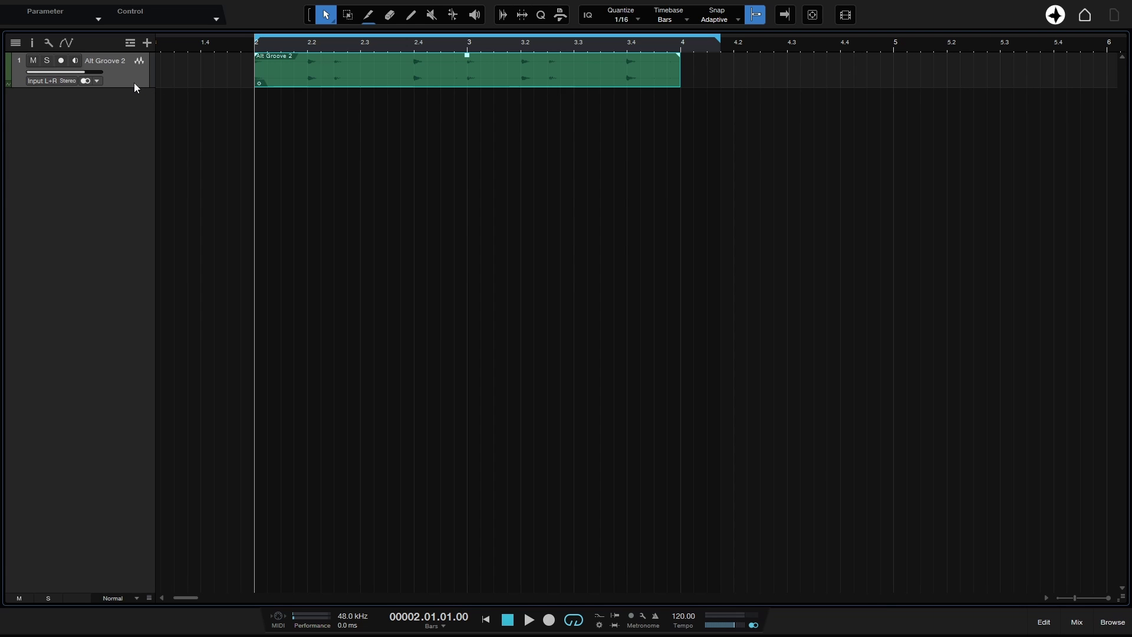
drag(132, 88, 121, 303)
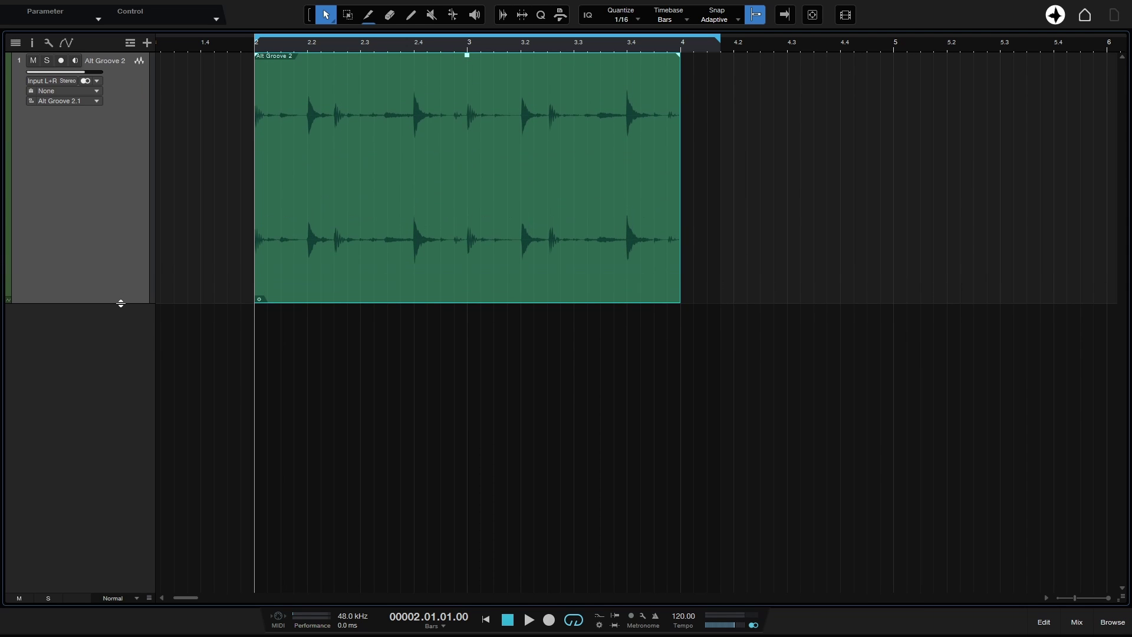
click(181, 266)
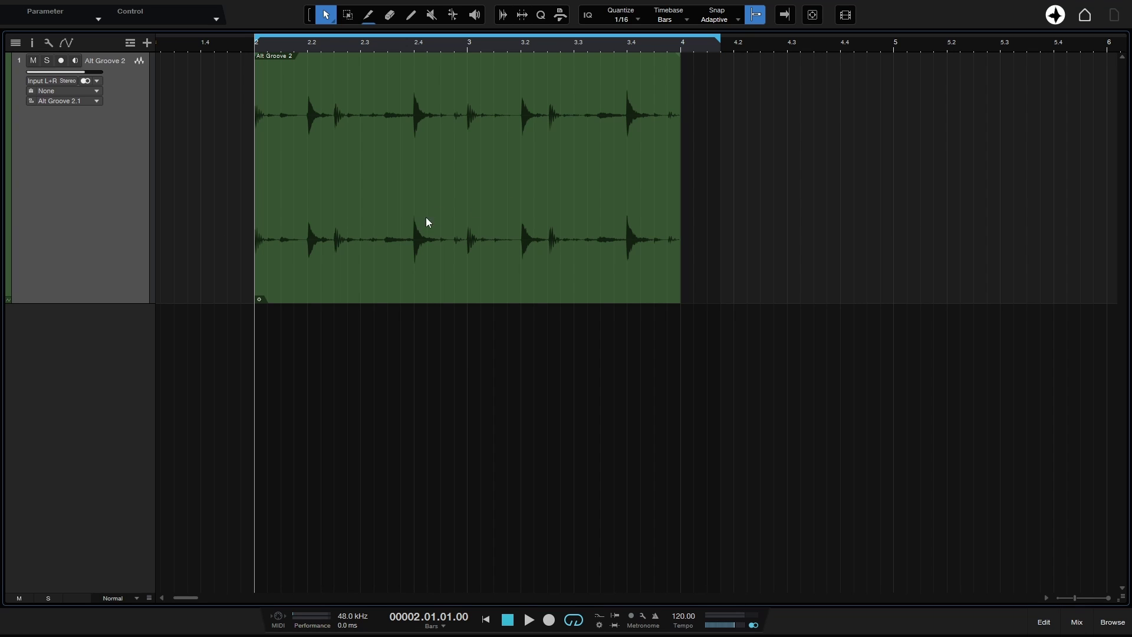
Examine the Alt Groove 2 event's file tempo and the operations available for it.
right_click(462, 197)
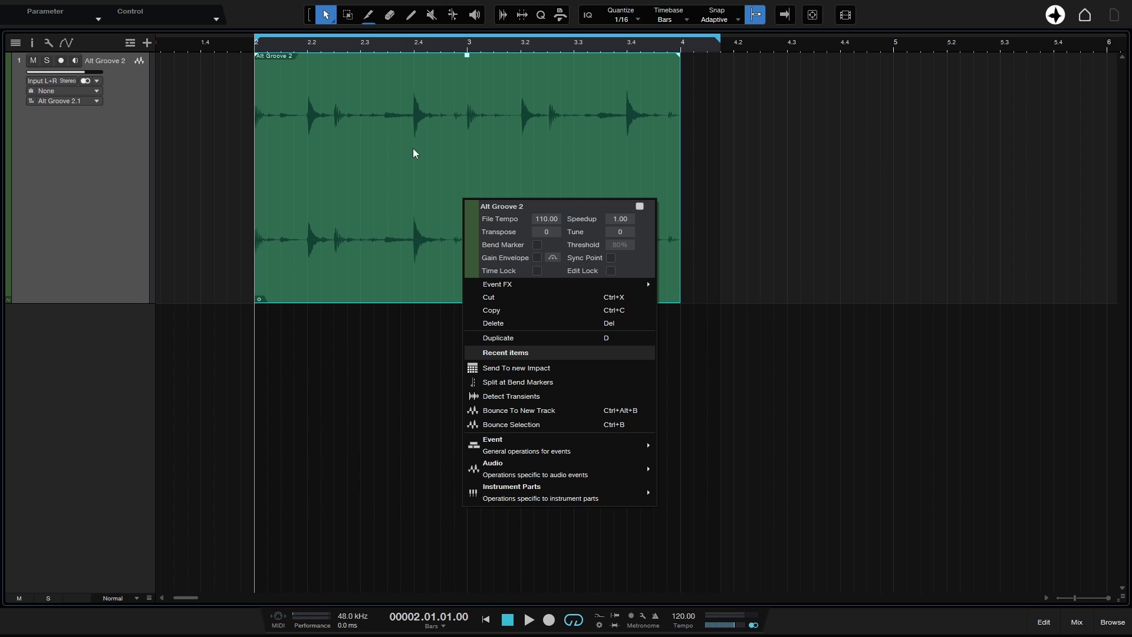
click(790, 197)
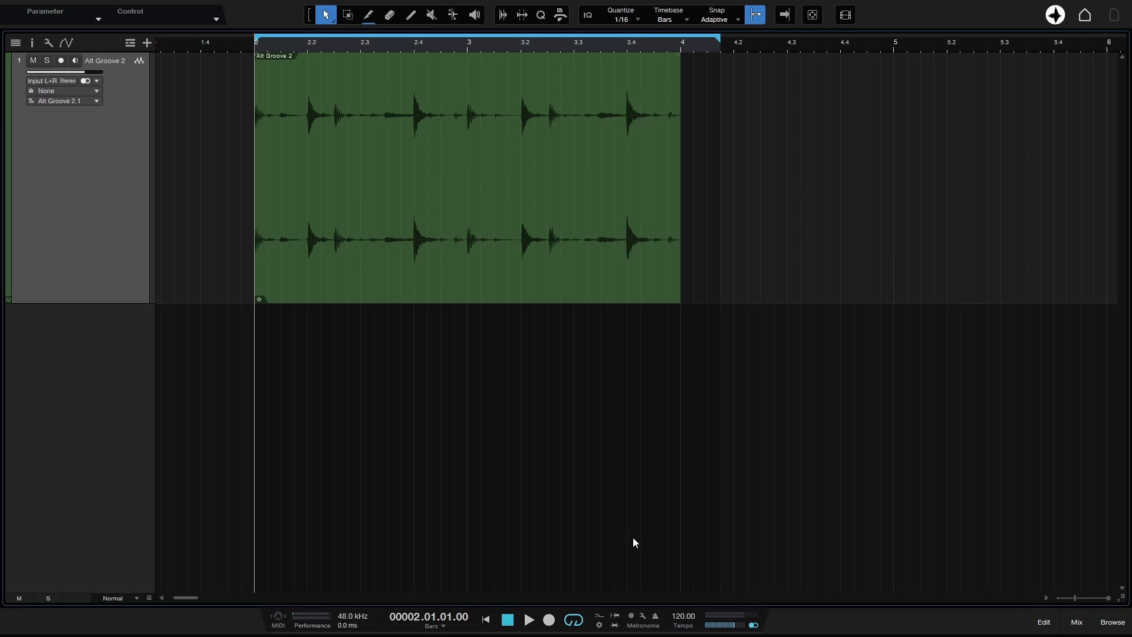
Recheck the Alt Groove 2 event's file tempo, and show the inspector for its track.
right_click(432, 173)
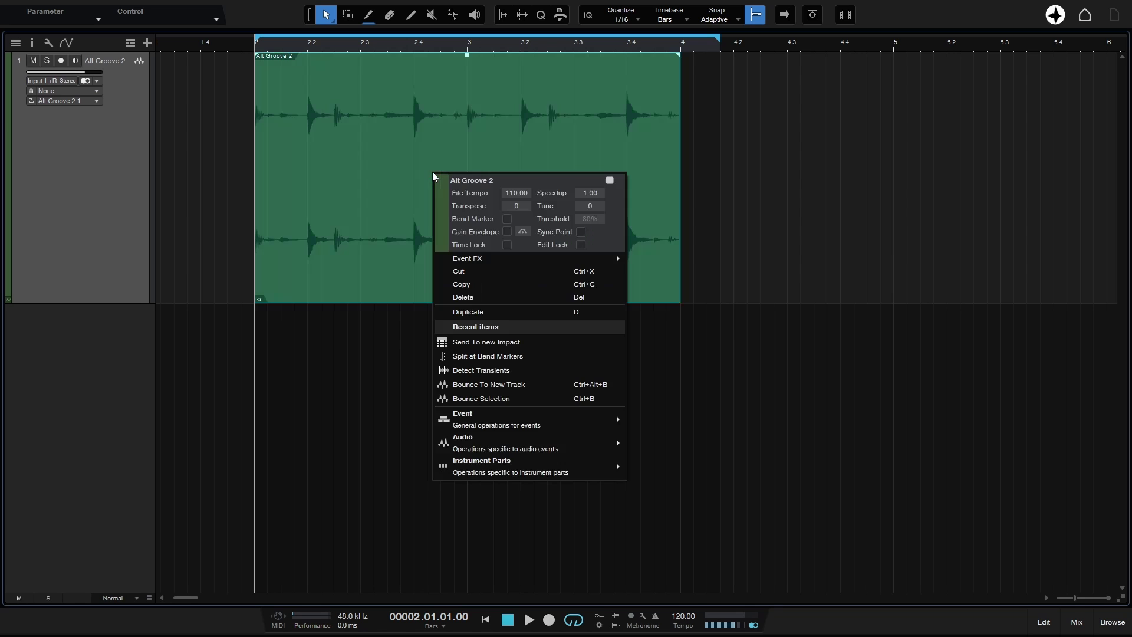
click(218, 256)
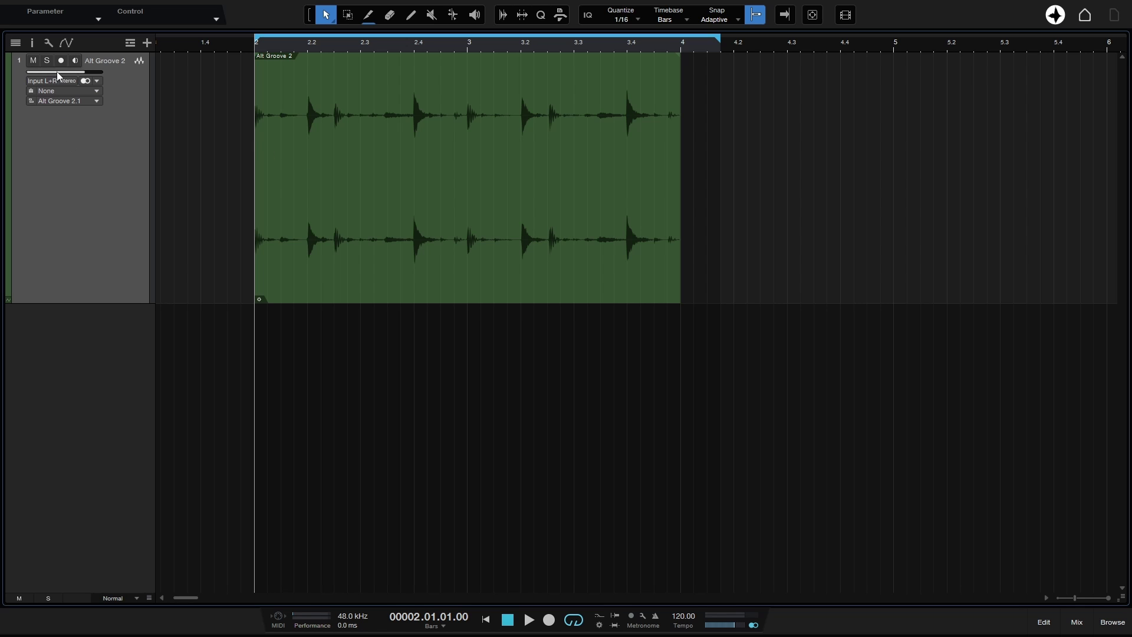
click(32, 43)
click(186, 173)
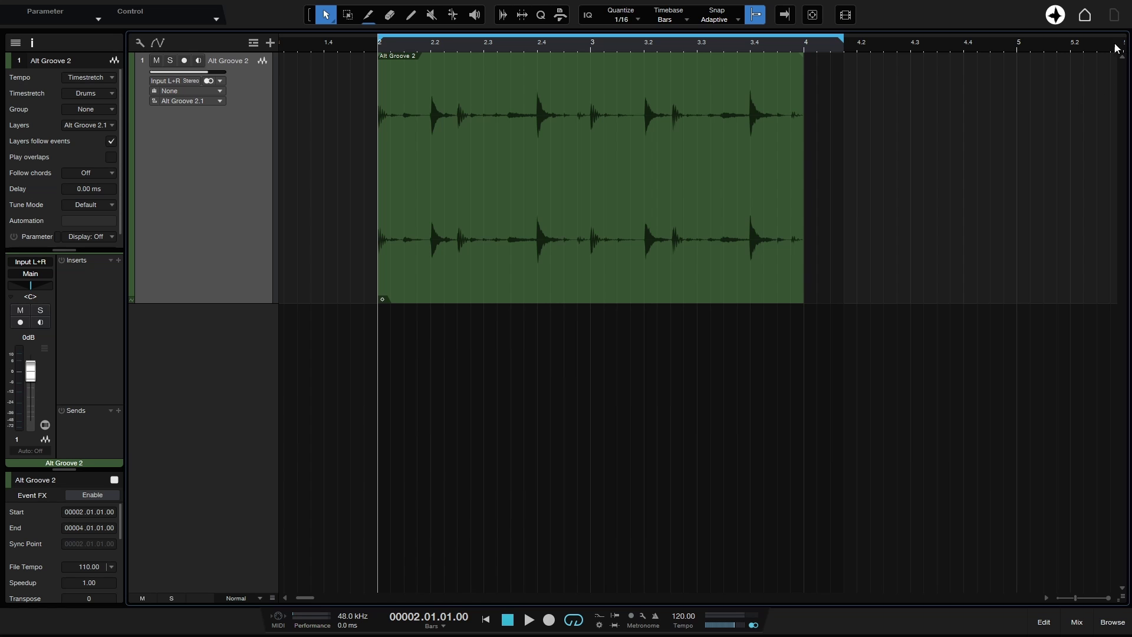
Review the Stretch audio files to tempo option in the new song settings and in the current song's setup.
click(1085, 16)
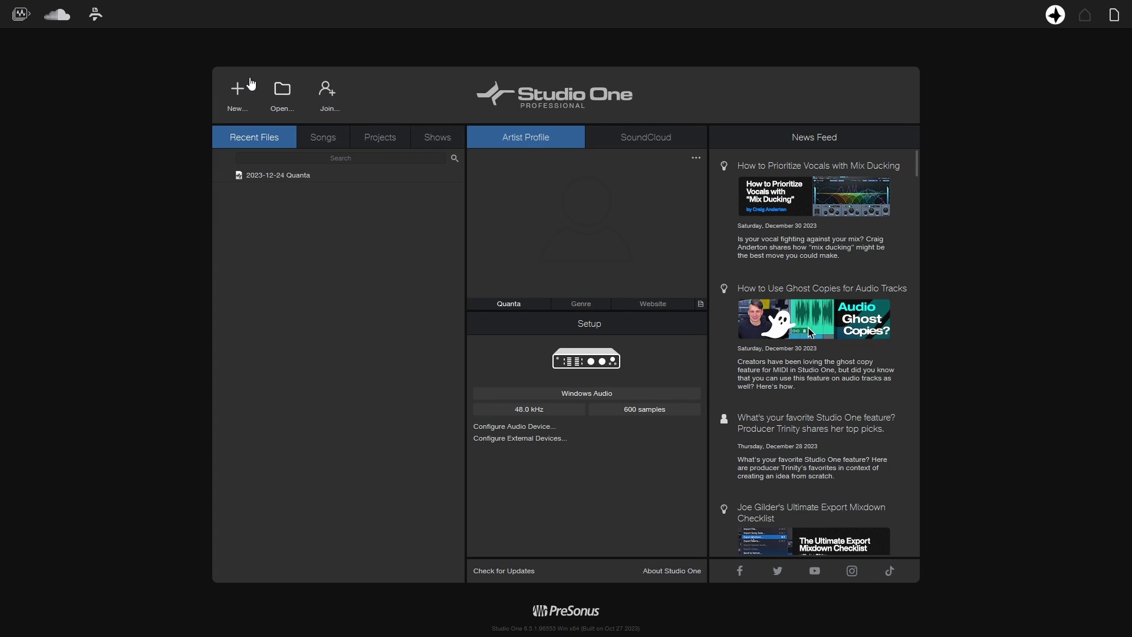
click(236, 94)
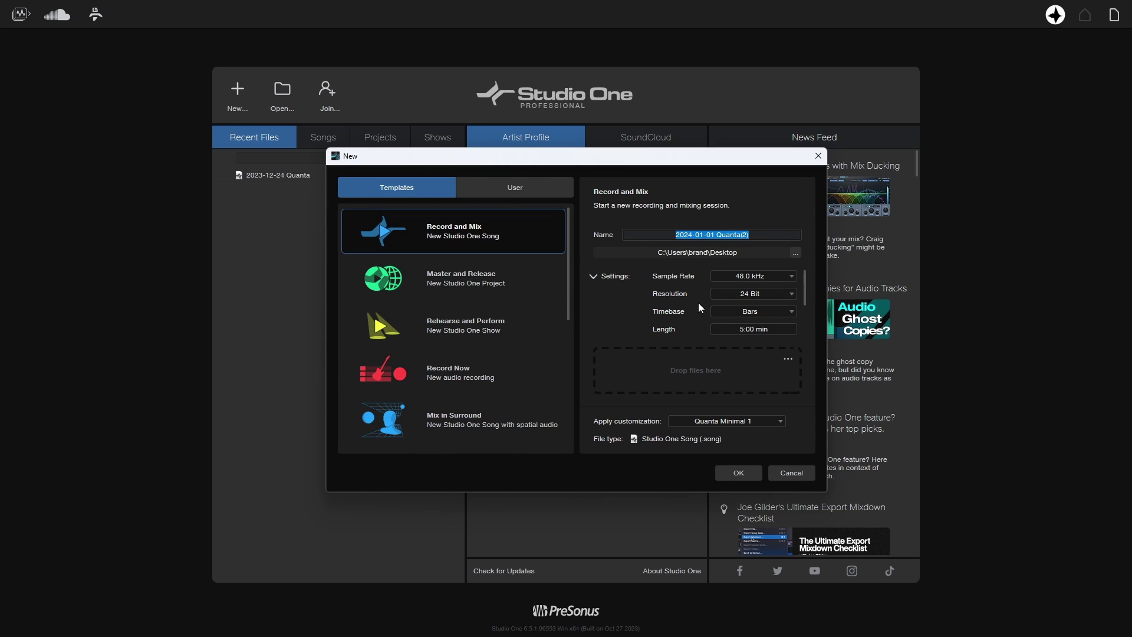
scroll(729, 298, down, 3)
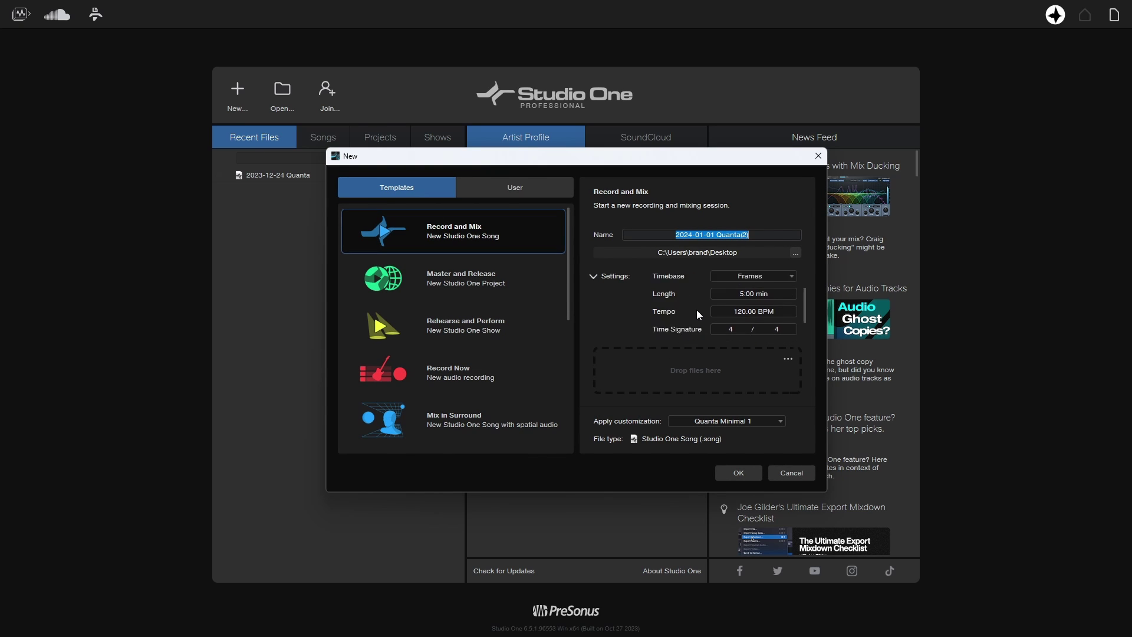
scroll(698, 314, down, 3)
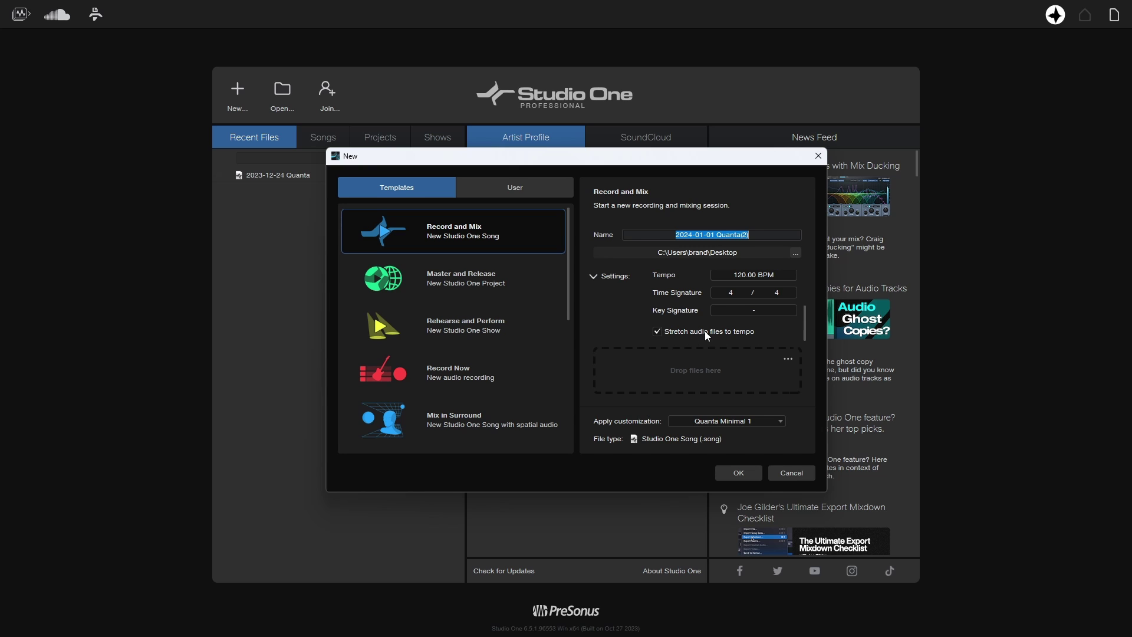
drag(806, 330, 792, 355)
click(790, 473)
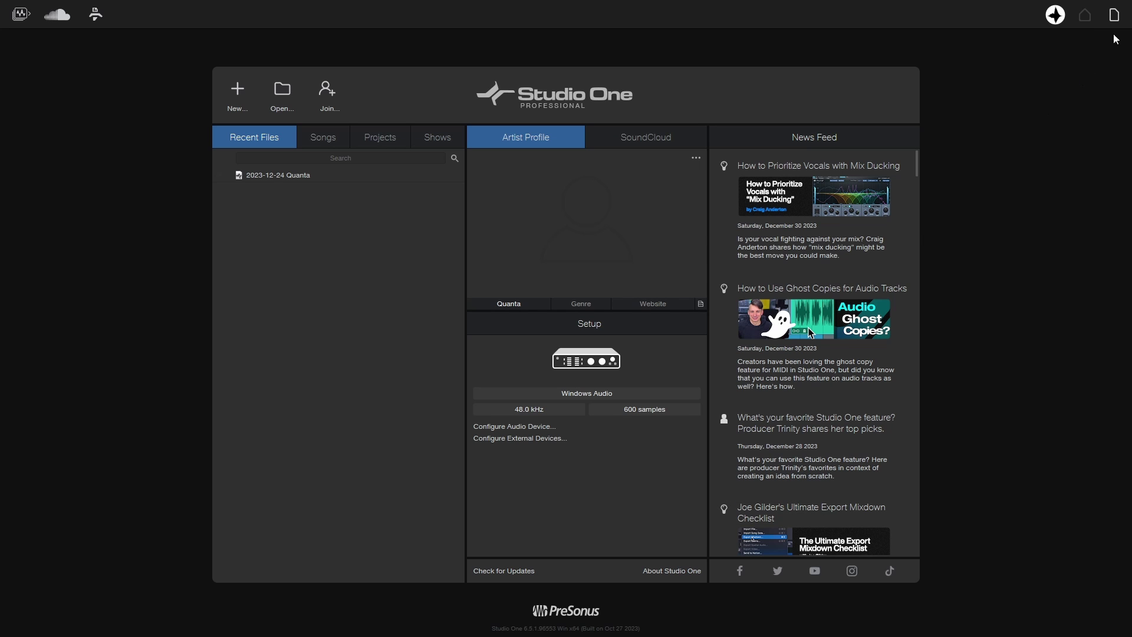
click(1113, 17)
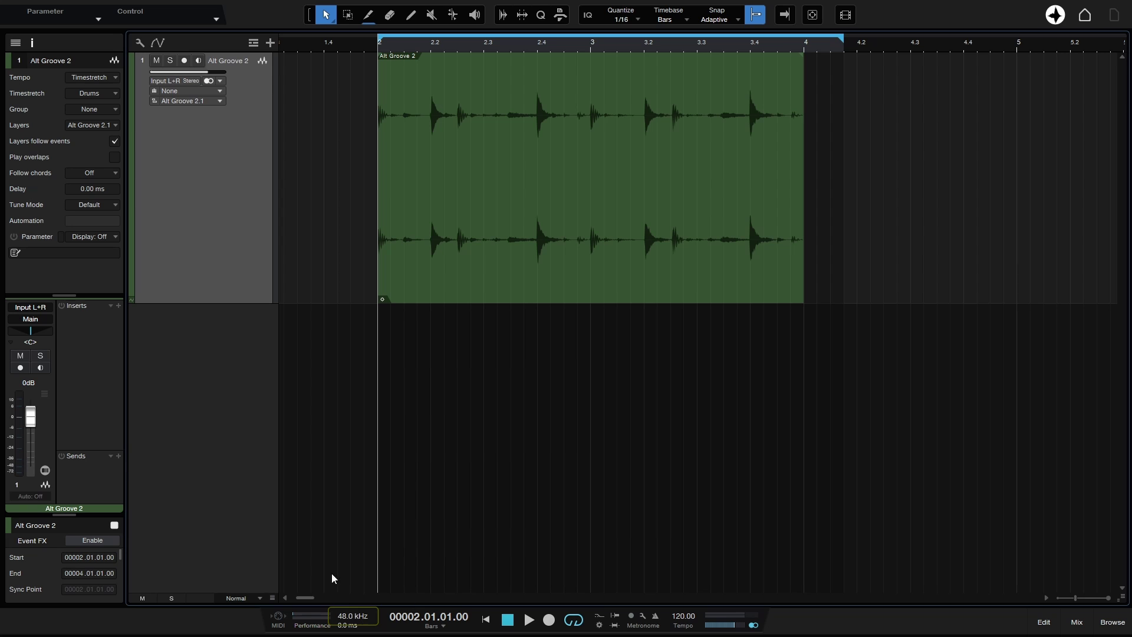
click(346, 619)
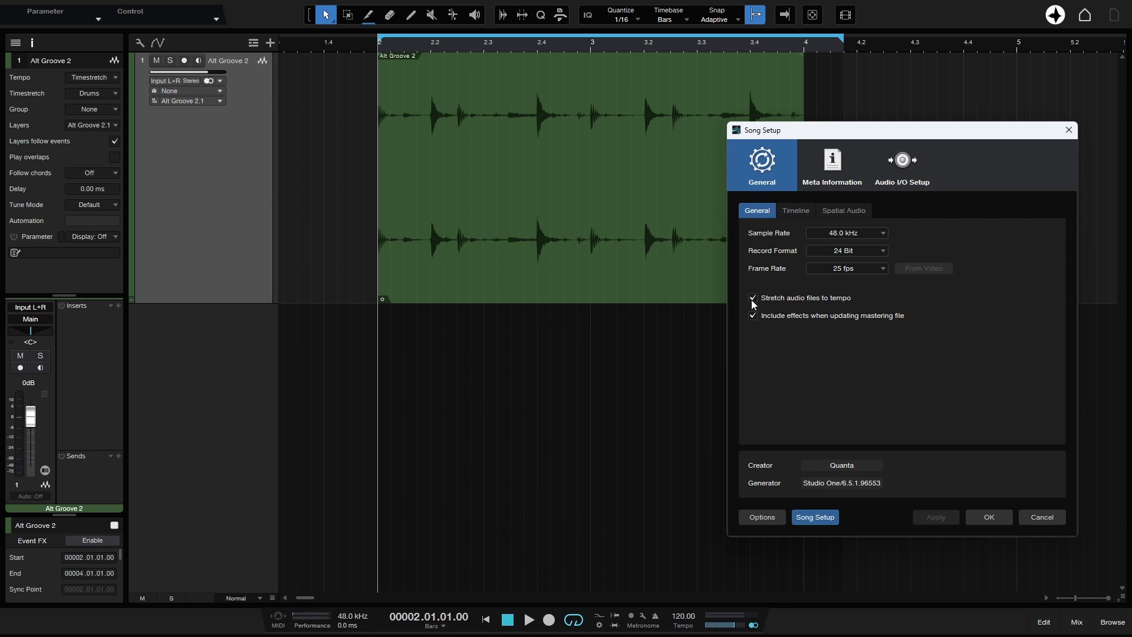
click(1036, 521)
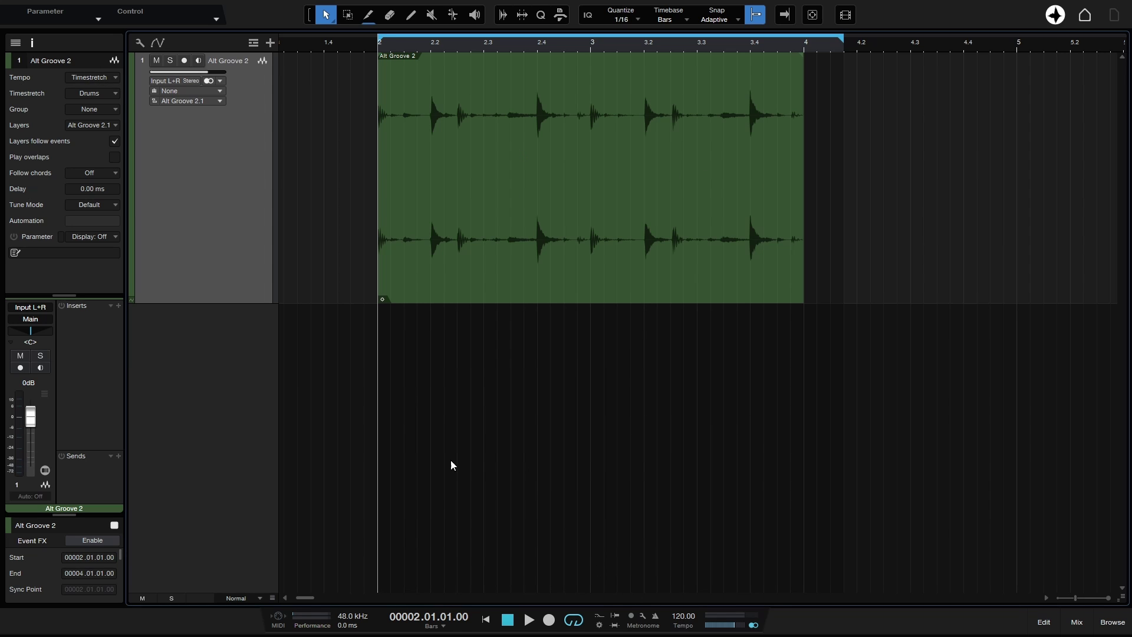
Set the Alt Groove 2 track's tempo mode to Don't follow and detect the transients in its event.
click(116, 80)
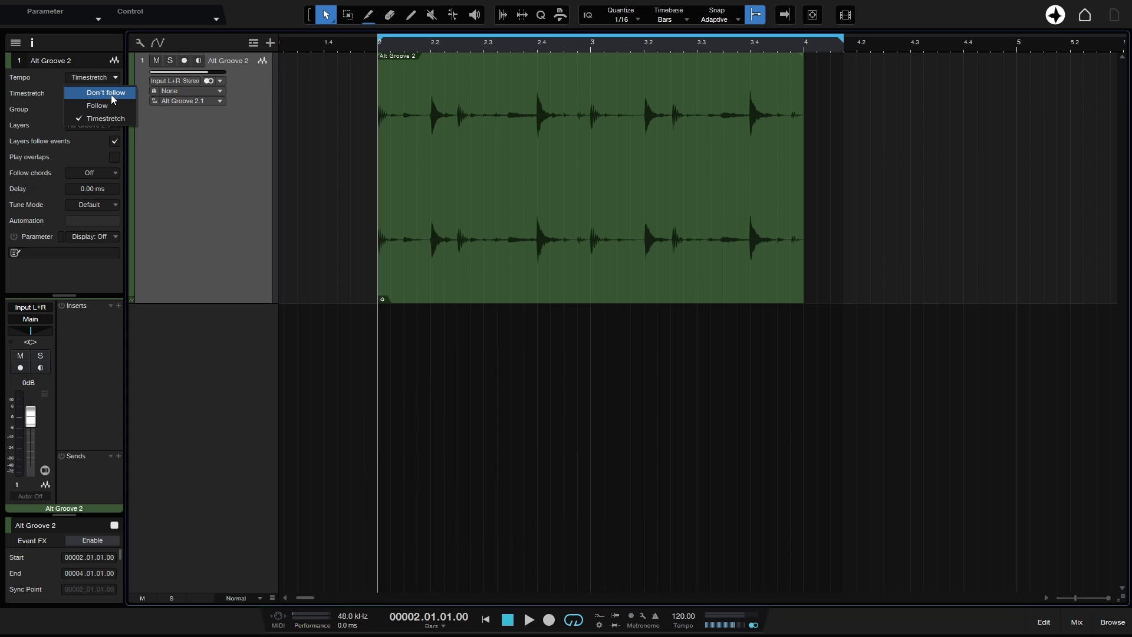
click(106, 93)
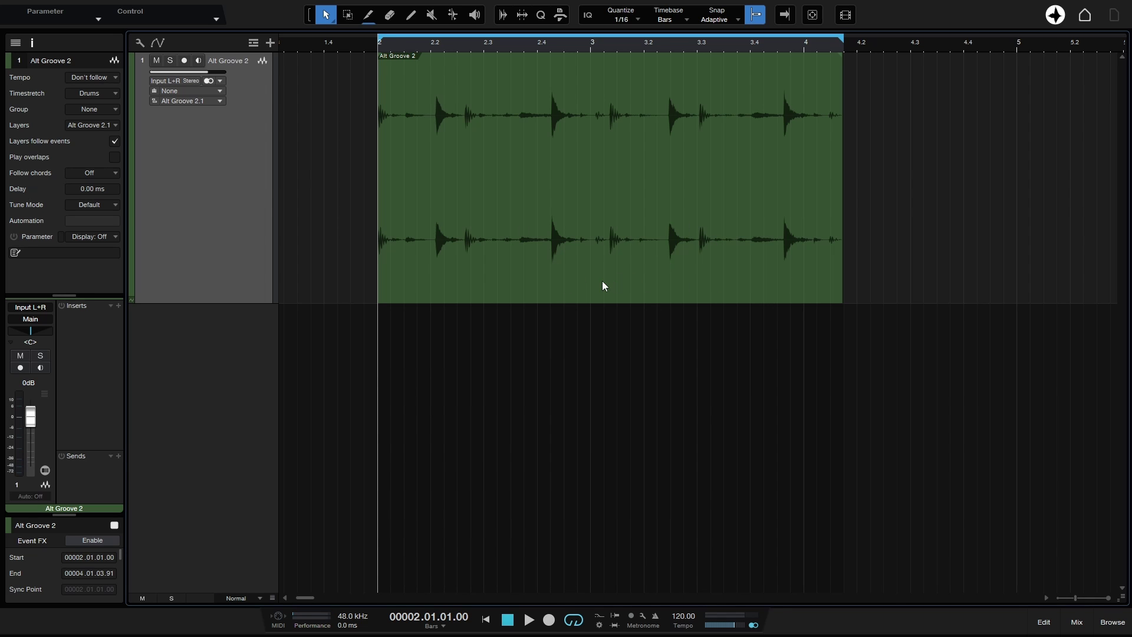
right_click(570, 268)
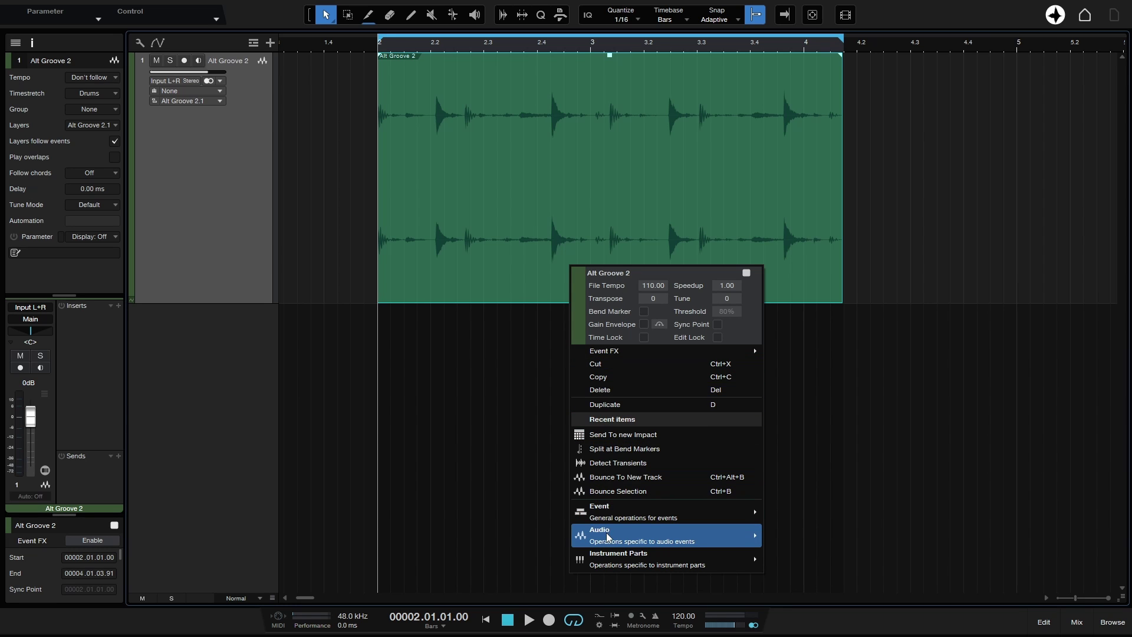
mouse_move(608, 539)
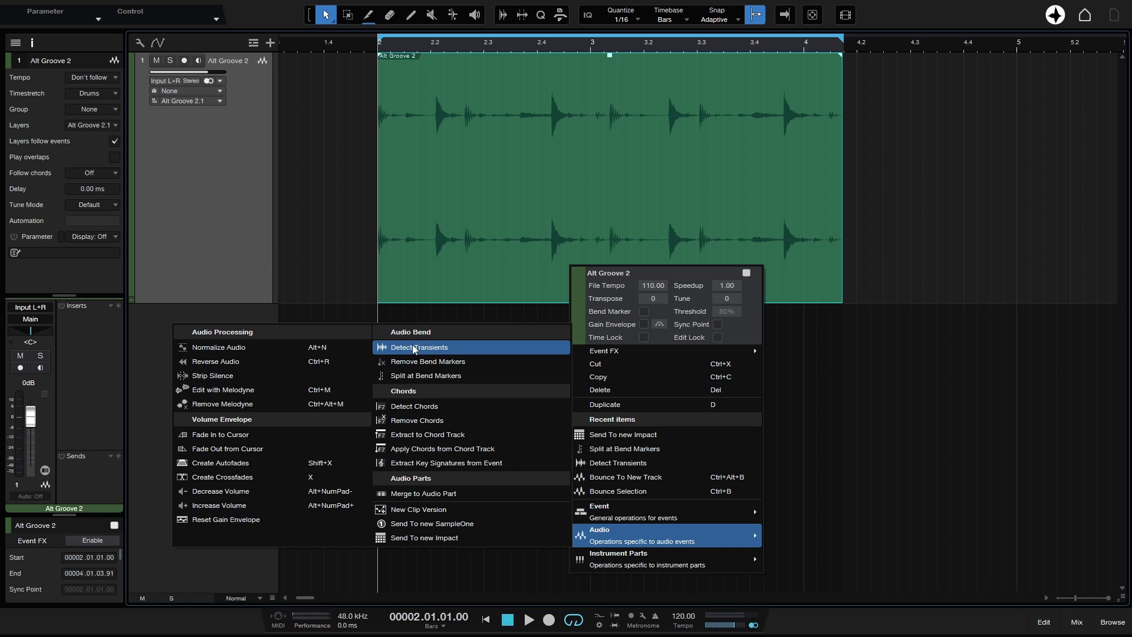
click(457, 353)
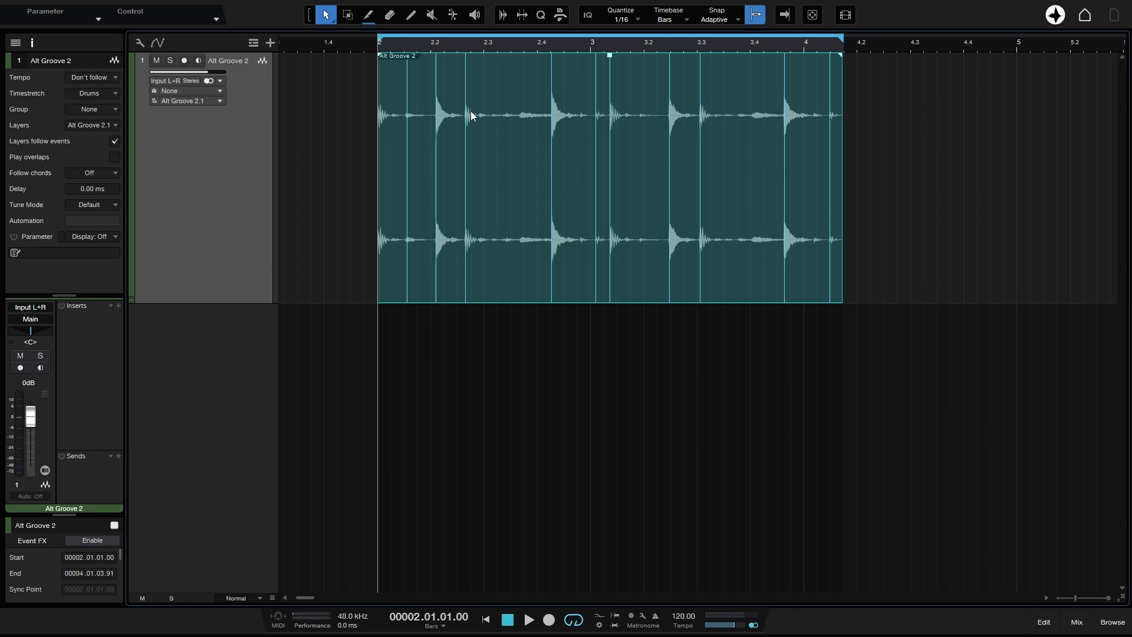
Show the Audio Bend settings, keep the bend marker threshold at 80%, and split the Alt Groove 2 event at its bend markers.
click(502, 15)
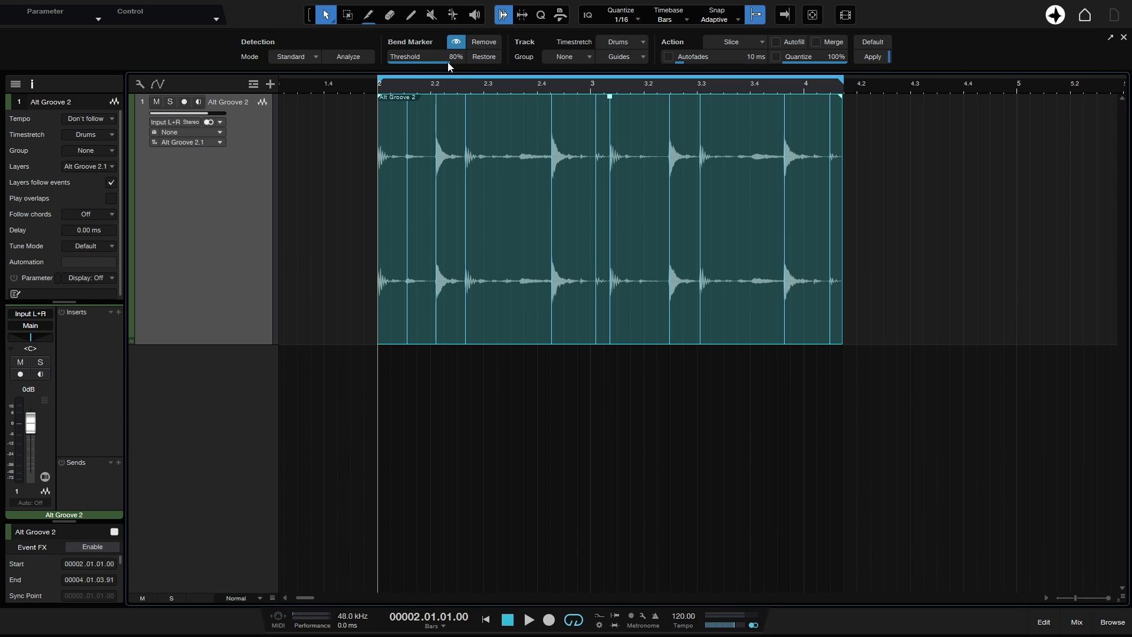
mouse_move(448, 62)
mouse_down()
mouse_move(394, 69)
mouse_move(467, 69)
mouse_move(453, 71)
mouse_up()
right_click(491, 202)
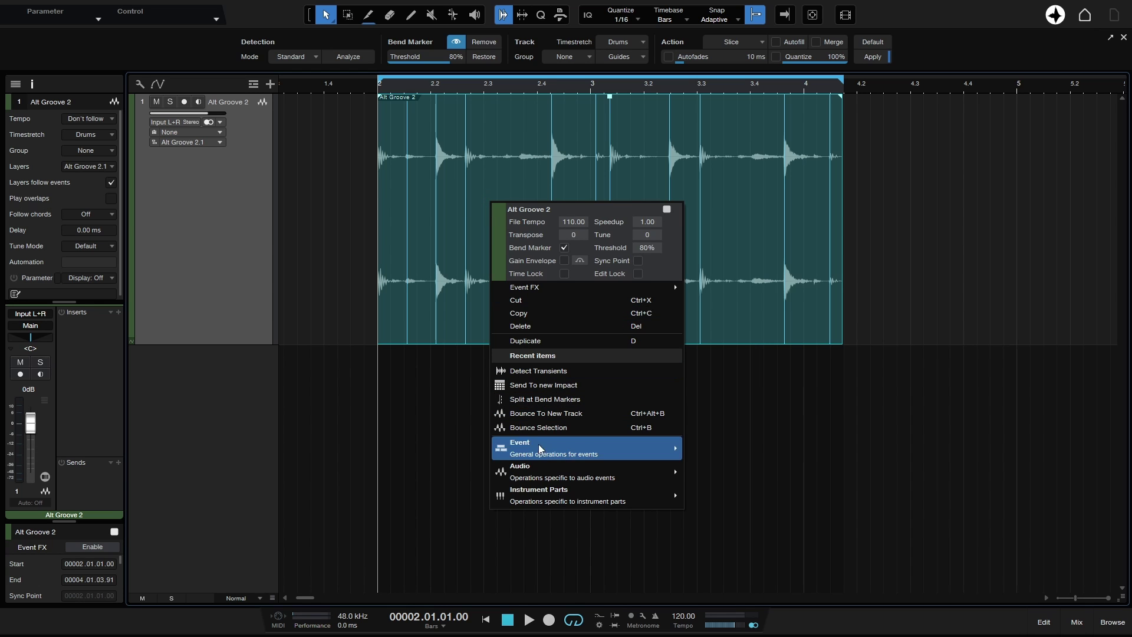
mouse_move(519, 469)
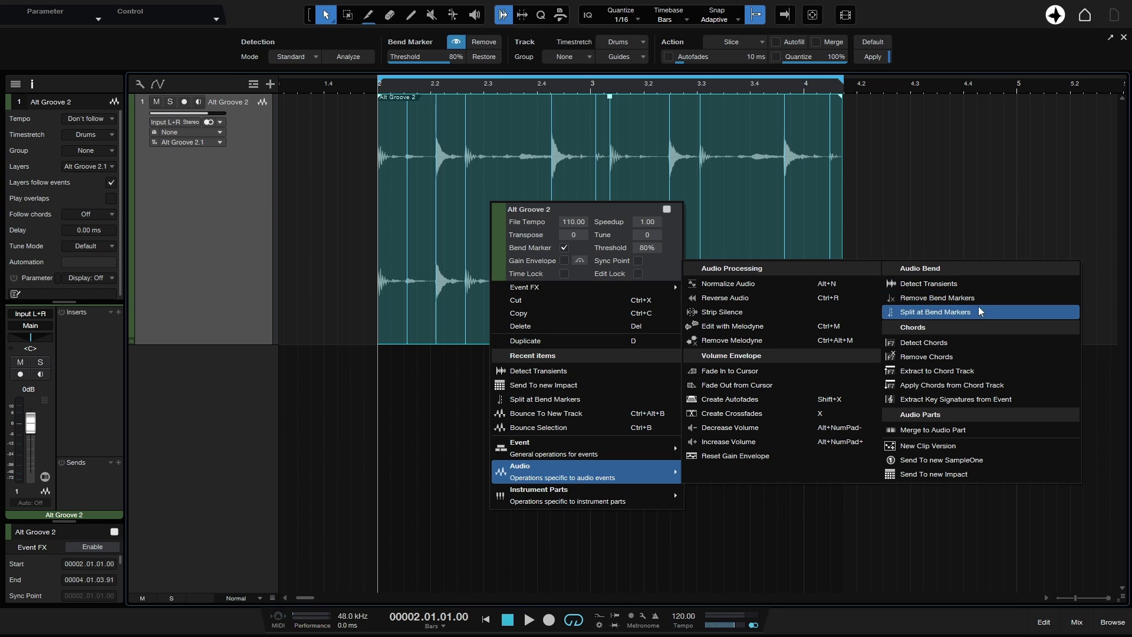
click(929, 312)
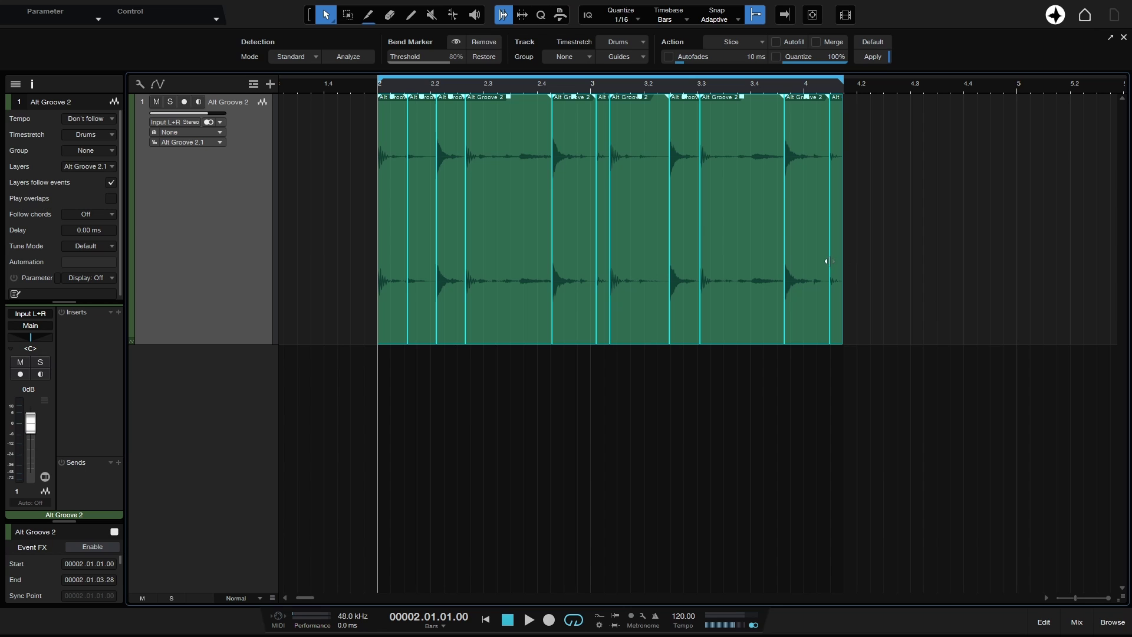
Select several individual slices of the split loop one after another to check where it was cut.
click(741, 298)
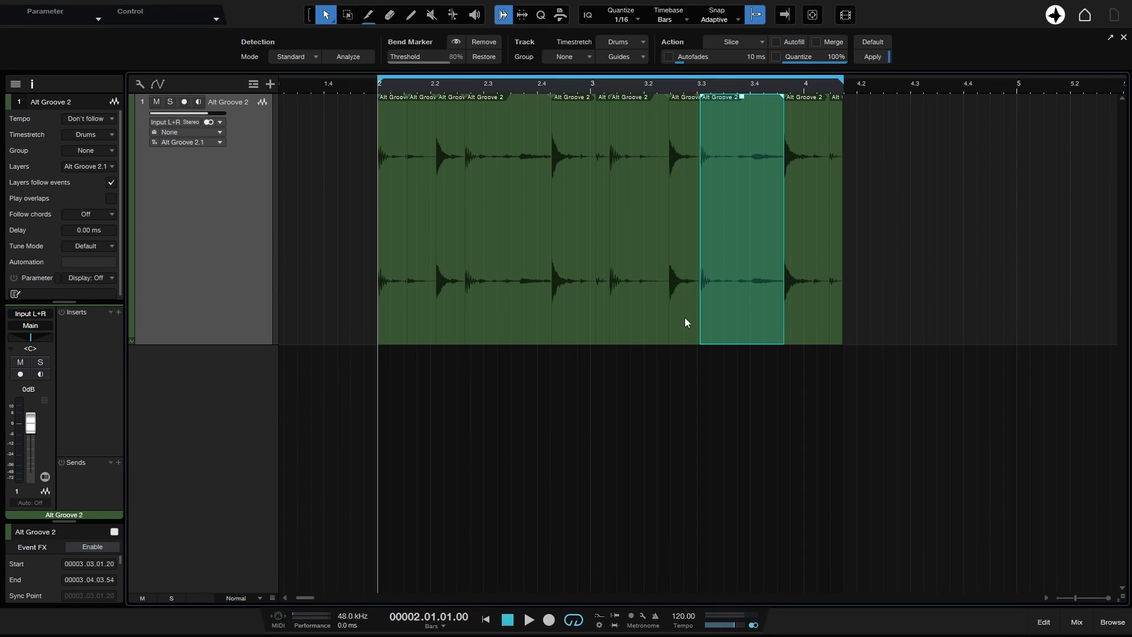
click(684, 317)
click(646, 323)
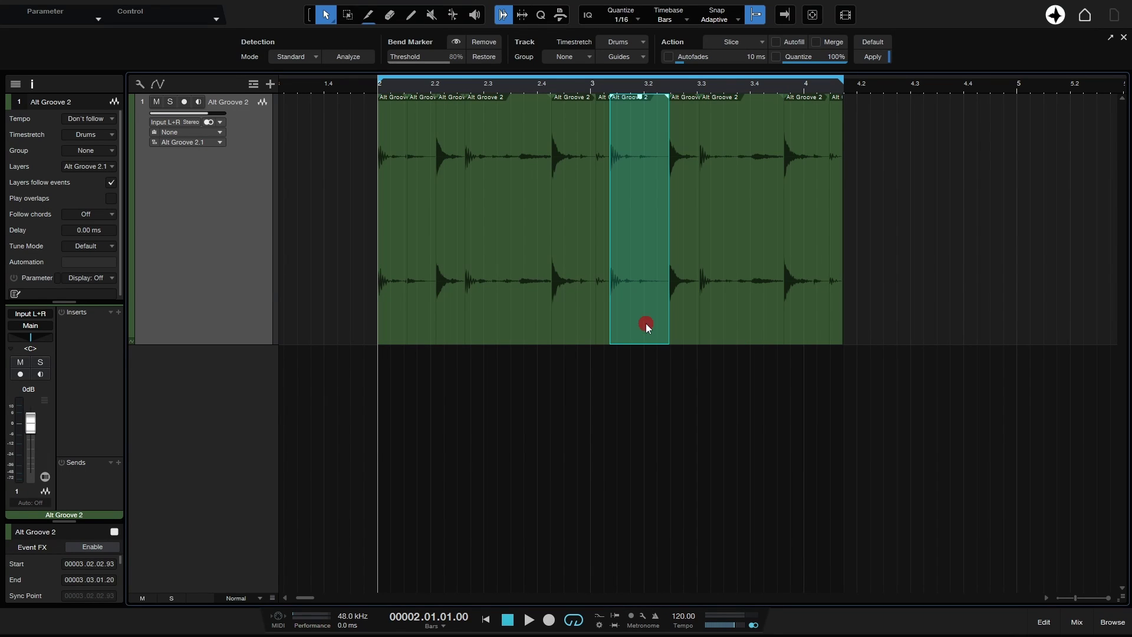
click(565, 324)
click(498, 326)
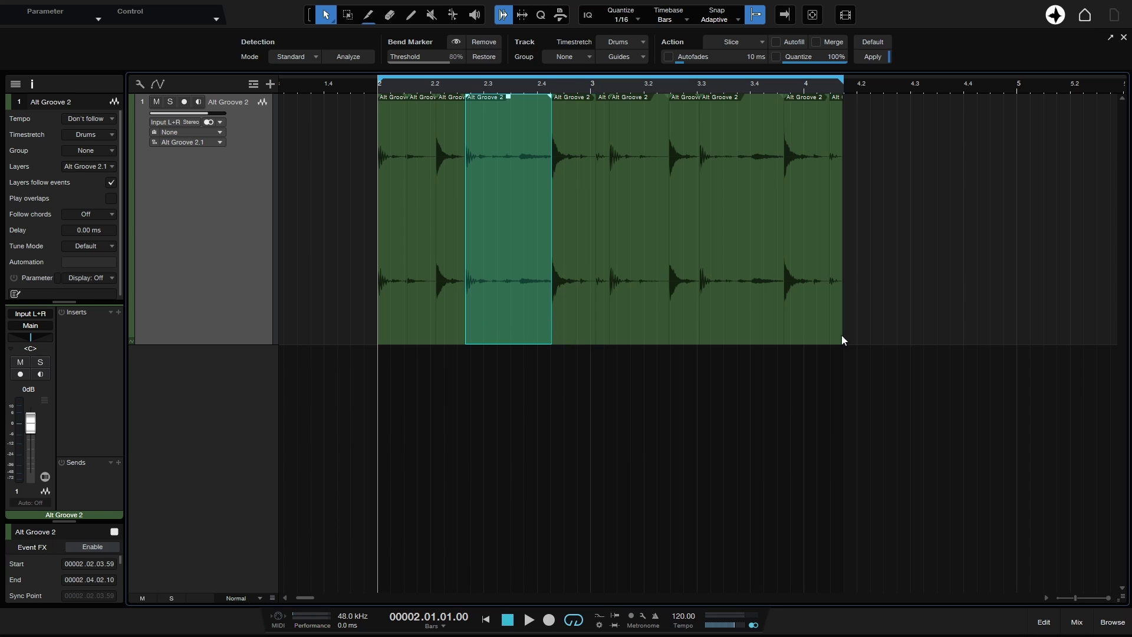
Select all slices of the Alt Groove 2 loop, send them to a new Impact instrument, and reposition its window.
drag(949, 311, 330, 306)
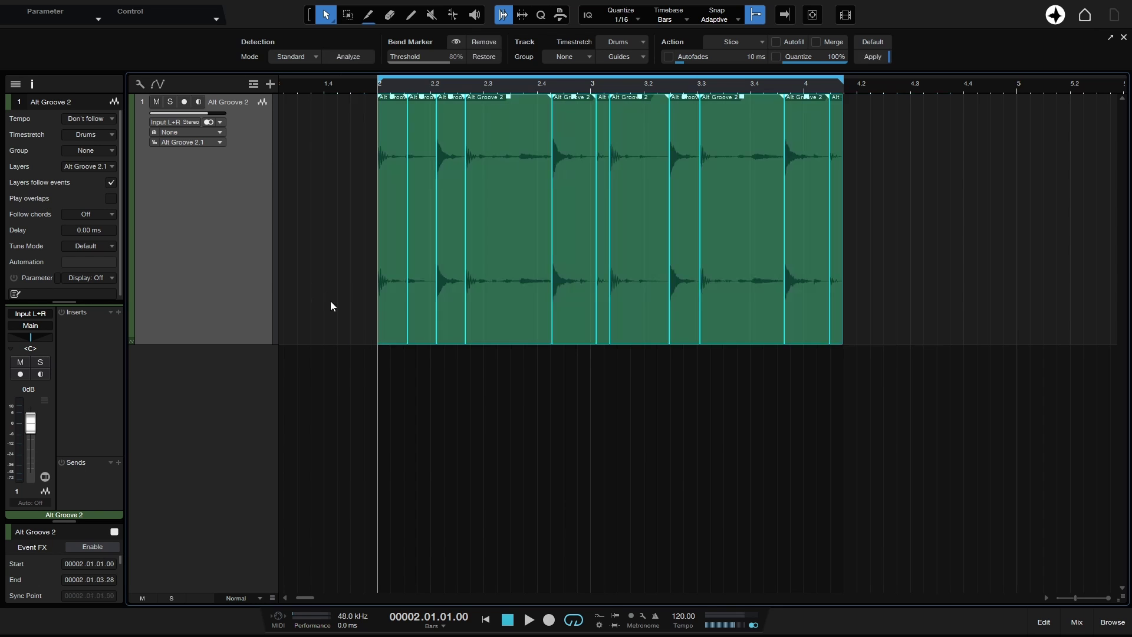
right_click(493, 211)
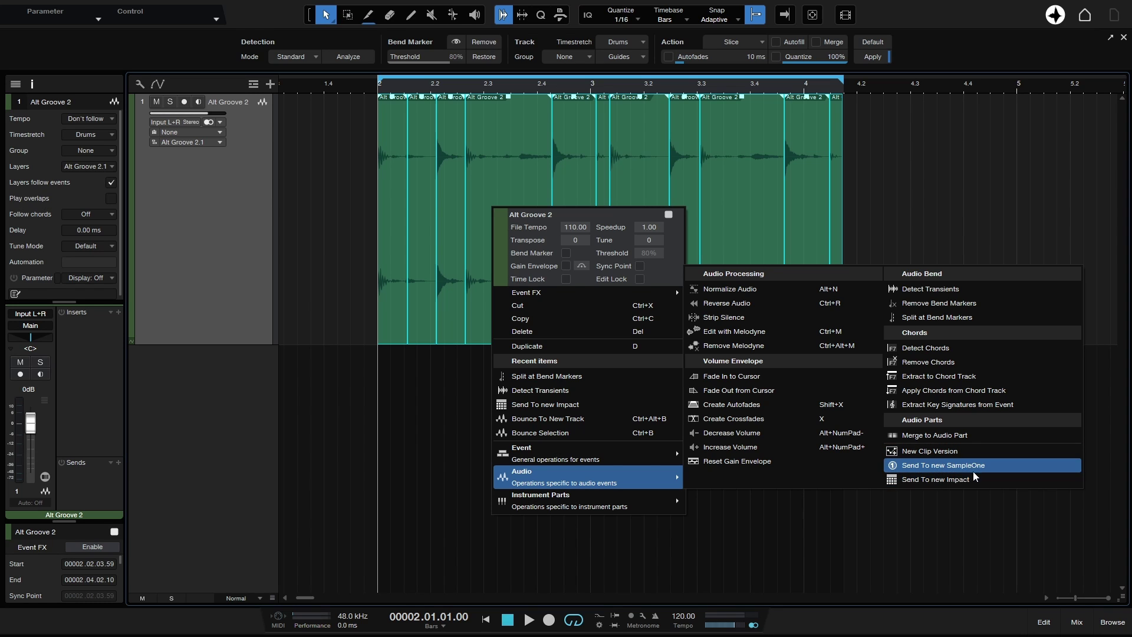
click(938, 479)
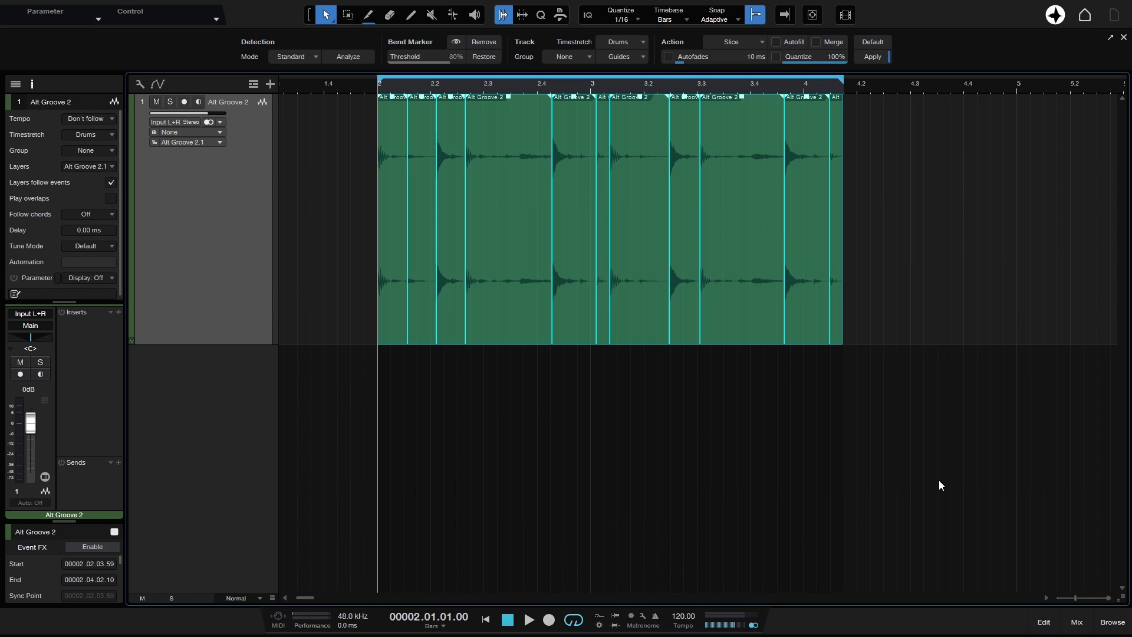
drag(553, 182, 616, 113)
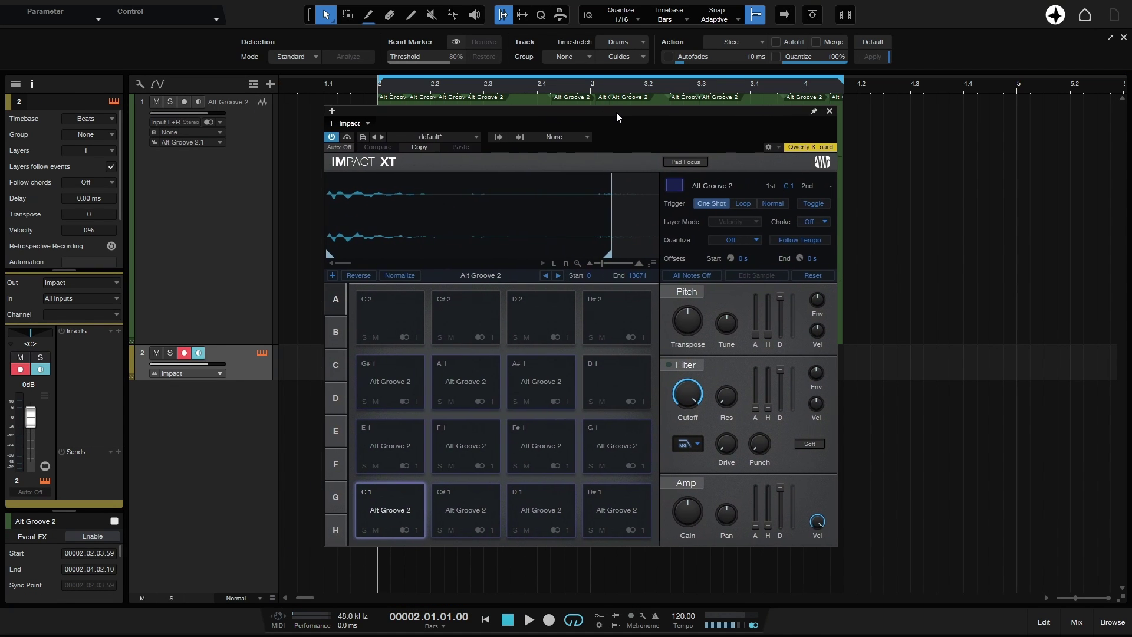
Audition the slices on Impact XT pads G#1, A1, A#1, F#1, F1, E1, C1 and D1.
click(394, 384)
click(459, 383)
click(536, 381)
click(536, 444)
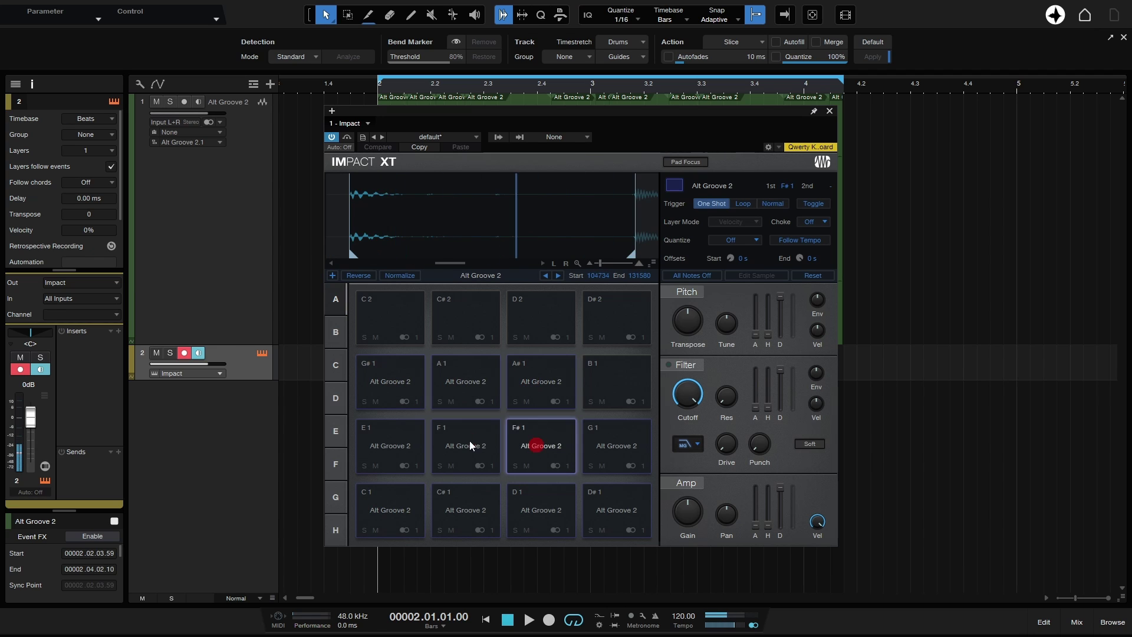
click(469, 444)
click(374, 443)
click(377, 504)
click(542, 510)
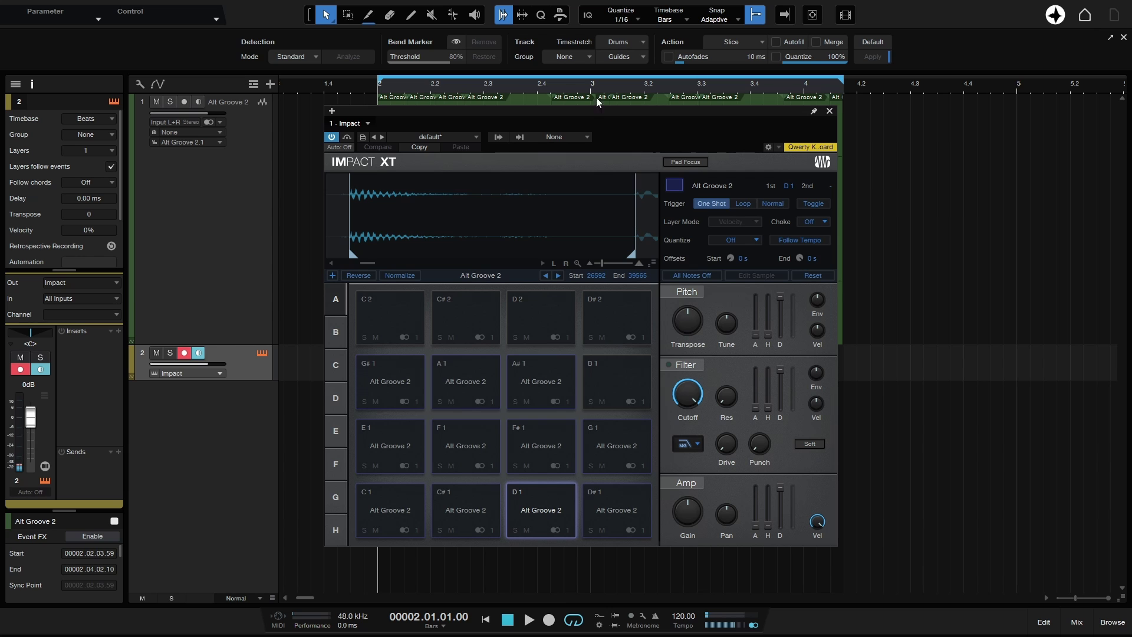
Move the Impact XT window aside, audition pads F1 and C#1, and shorten the end of the slice on C#1.
mouse_move(584, 110)
mouse_down()
mouse_move(637, 298)
mouse_move(770, 336)
mouse_move(655, 123)
mouse_up()
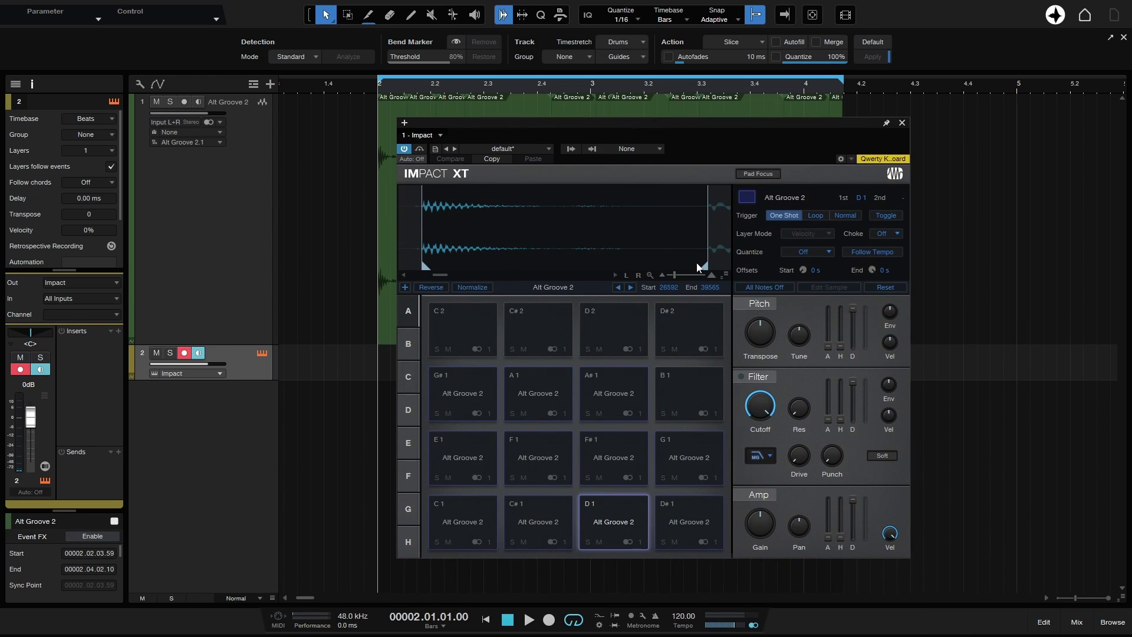
click(536, 457)
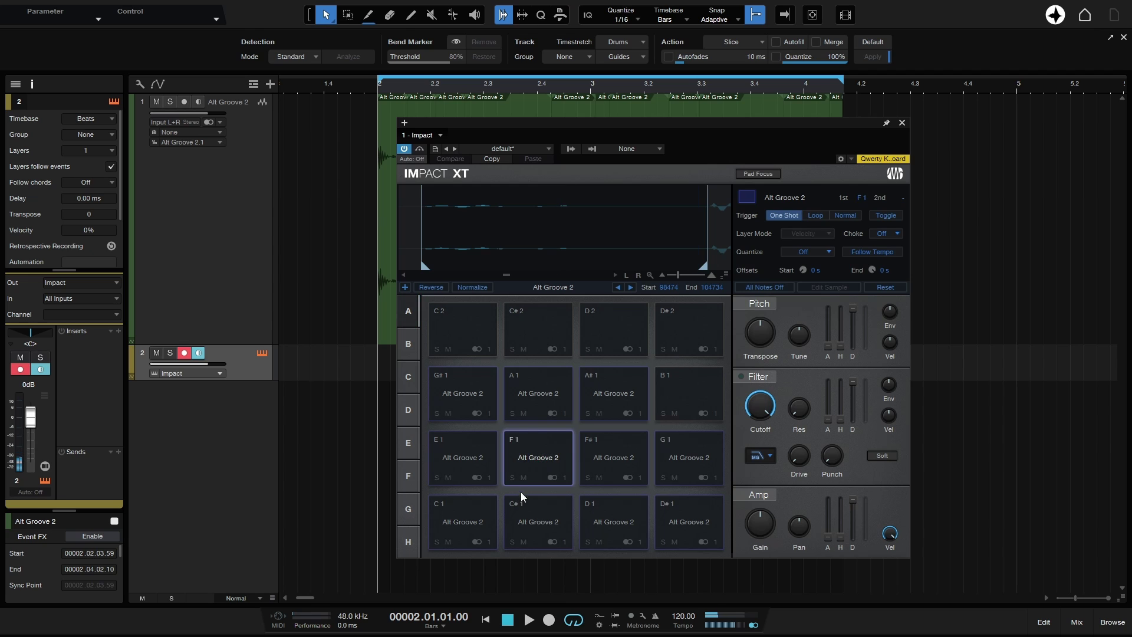
click(523, 517)
click(524, 516)
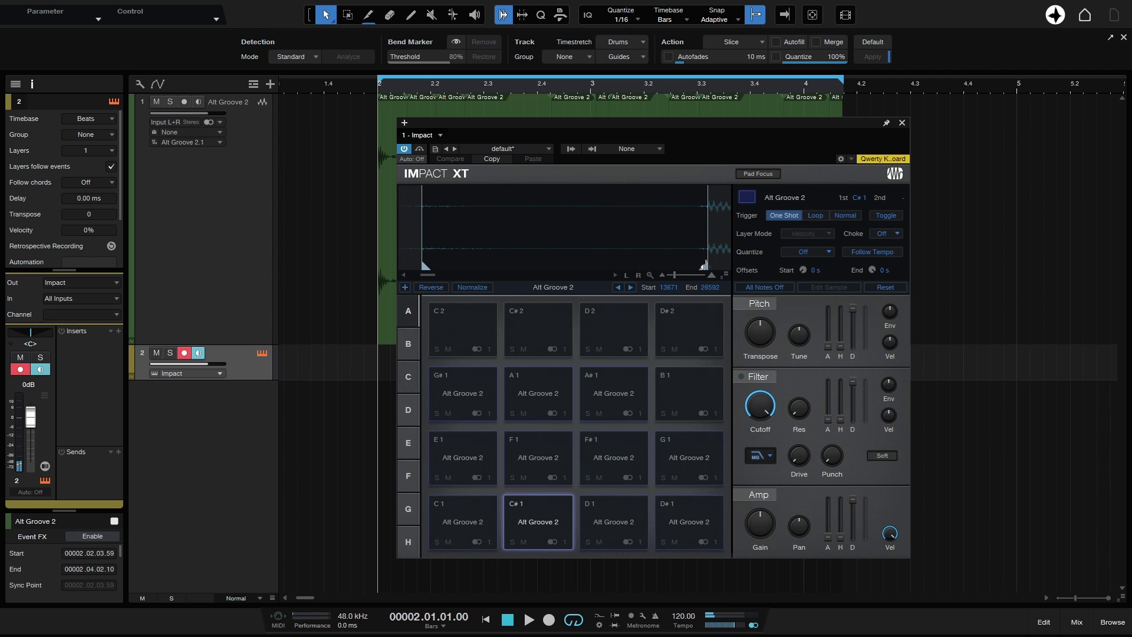
drag(704, 265, 682, 268)
Adjust the slice on pad D1 to start at about 26326 and end at about 39229.
click(605, 505)
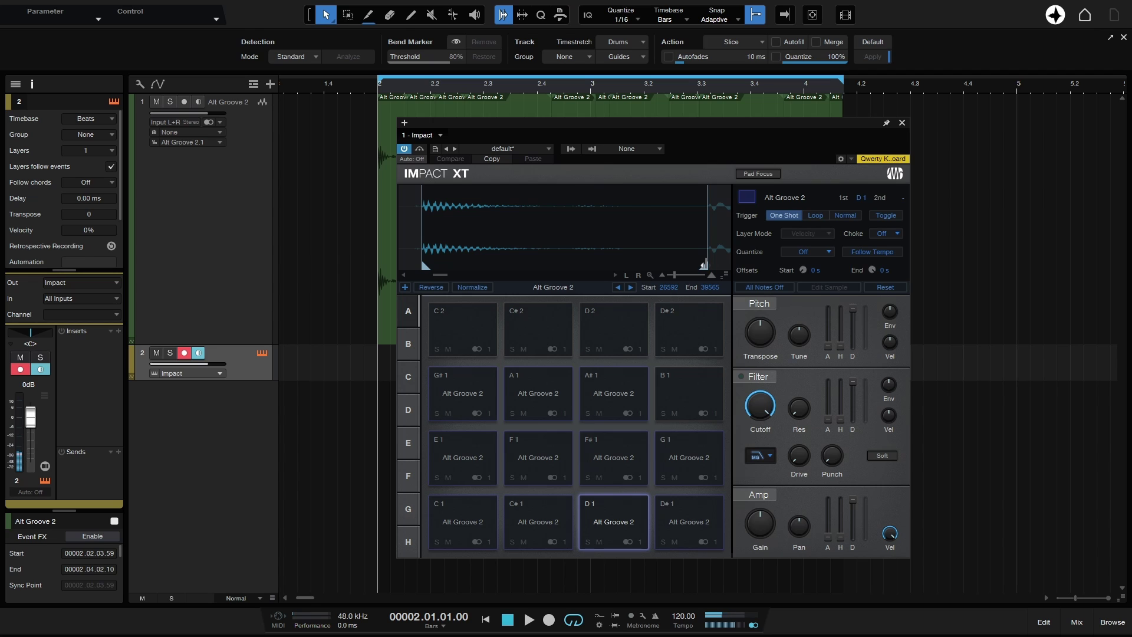
drag(703, 264, 700, 265)
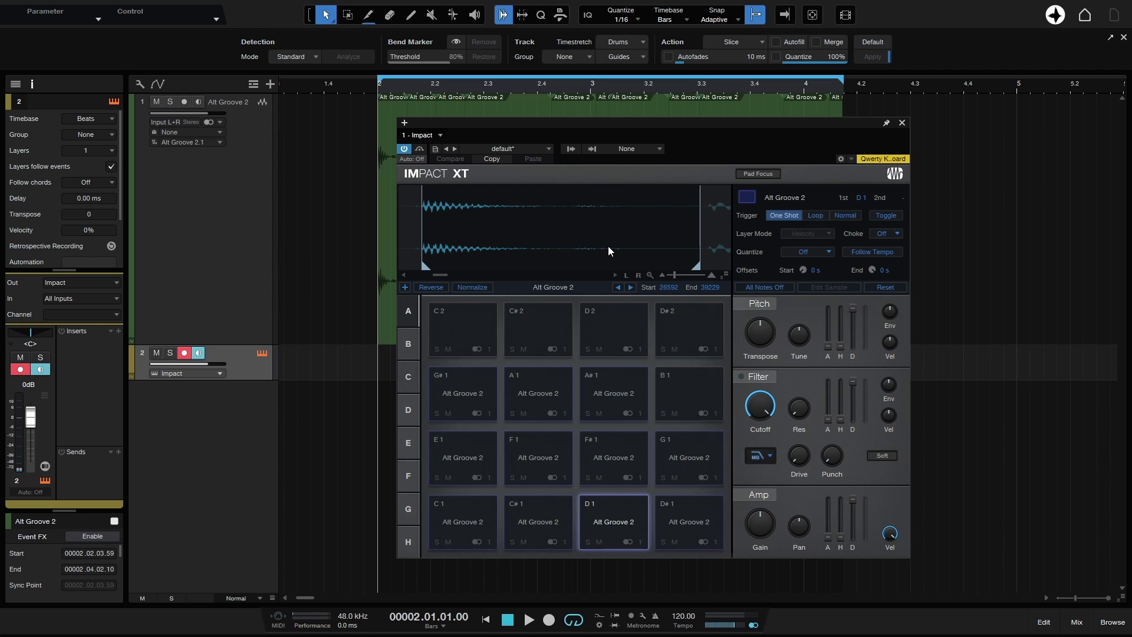
drag(422, 260, 419, 259)
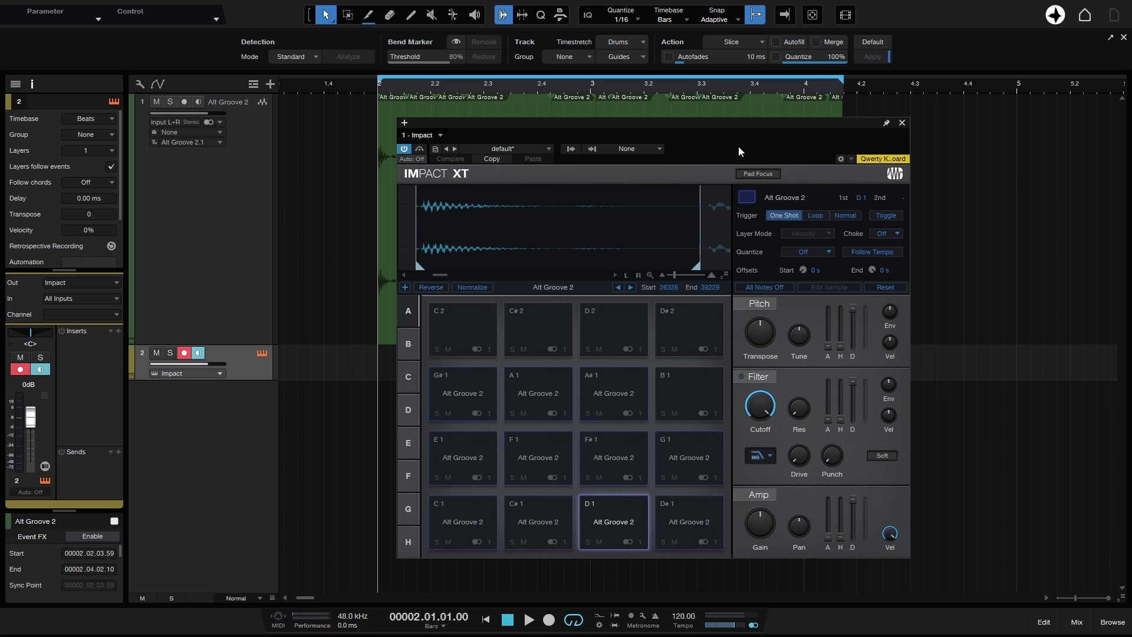
Close the Impact XT window, hide the Audio Bend options and show the macro toolbar.
click(903, 124)
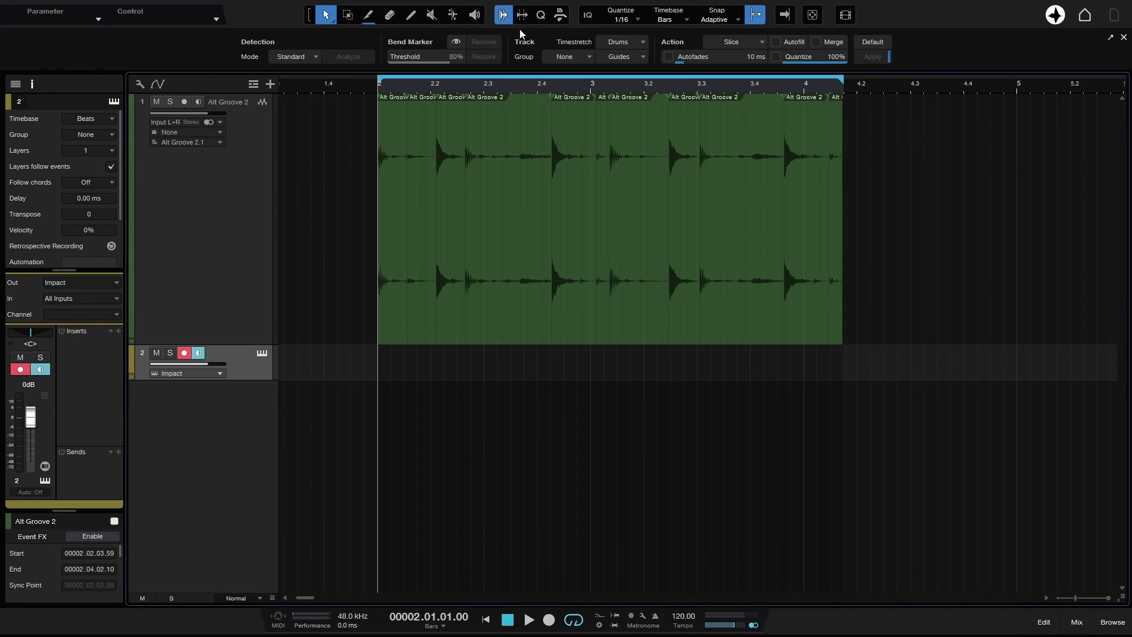
click(502, 16)
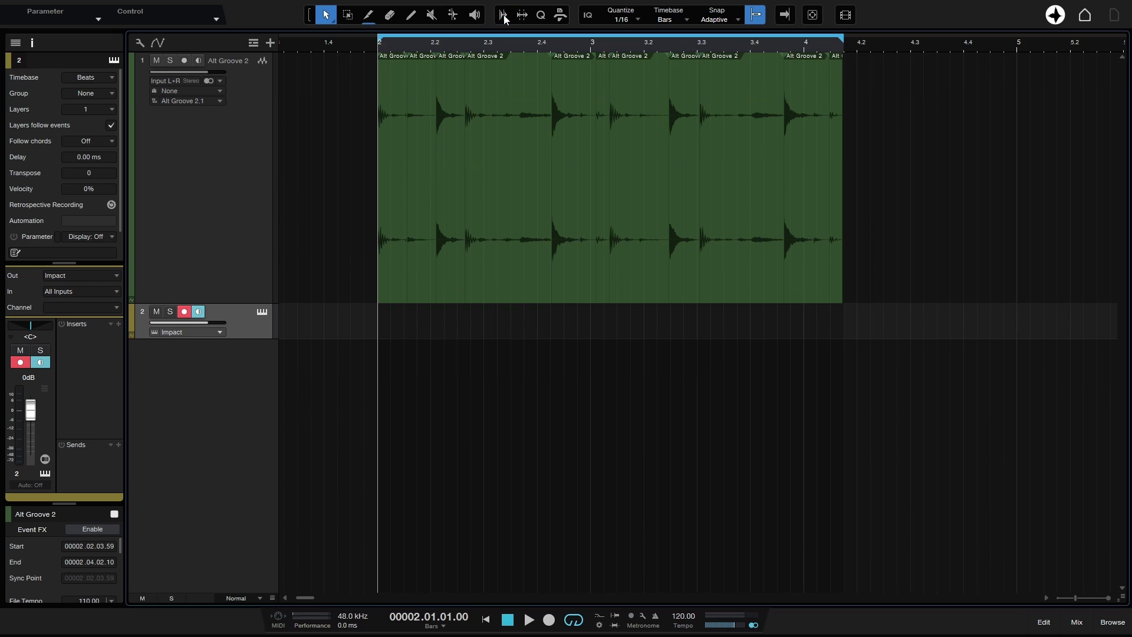
click(561, 15)
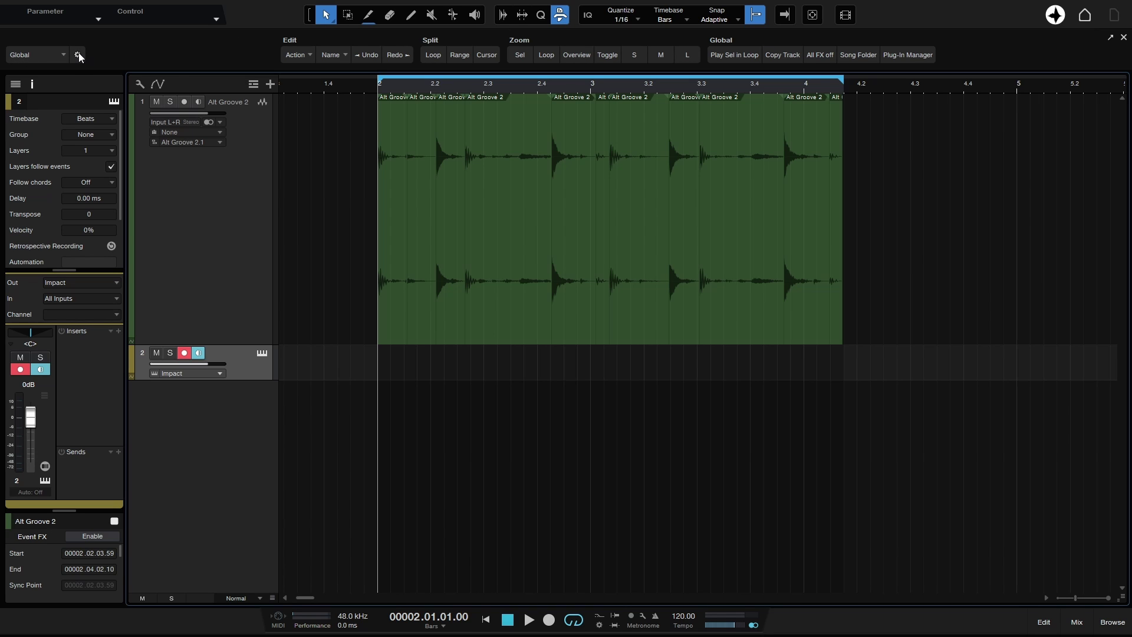
View the existing macros in the Macro Organizer and close it.
click(79, 55)
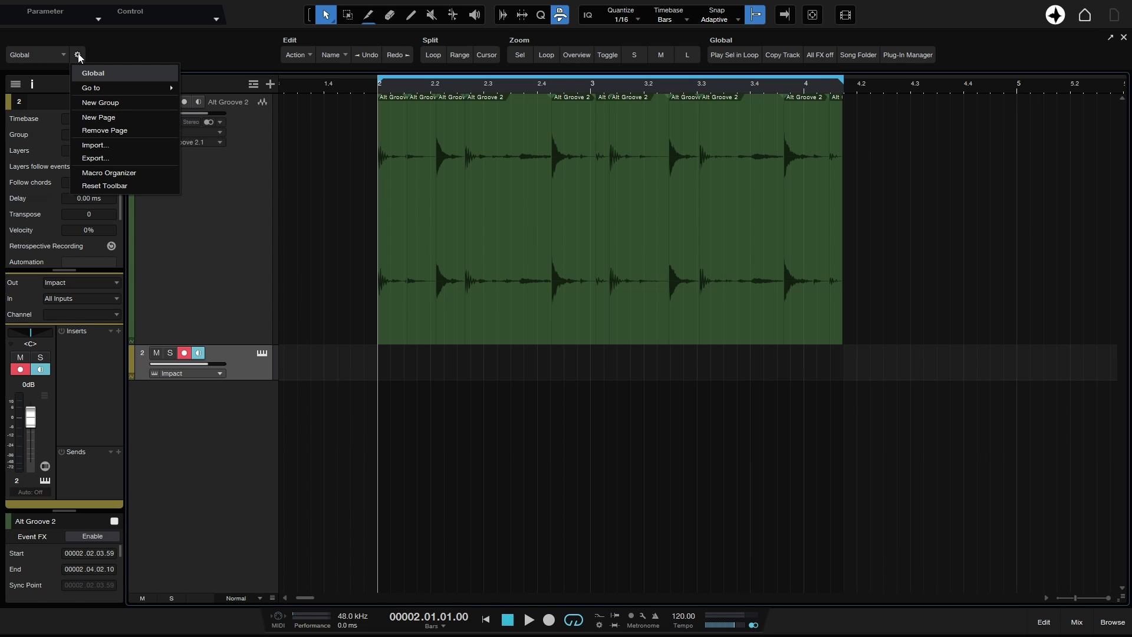
click(118, 176)
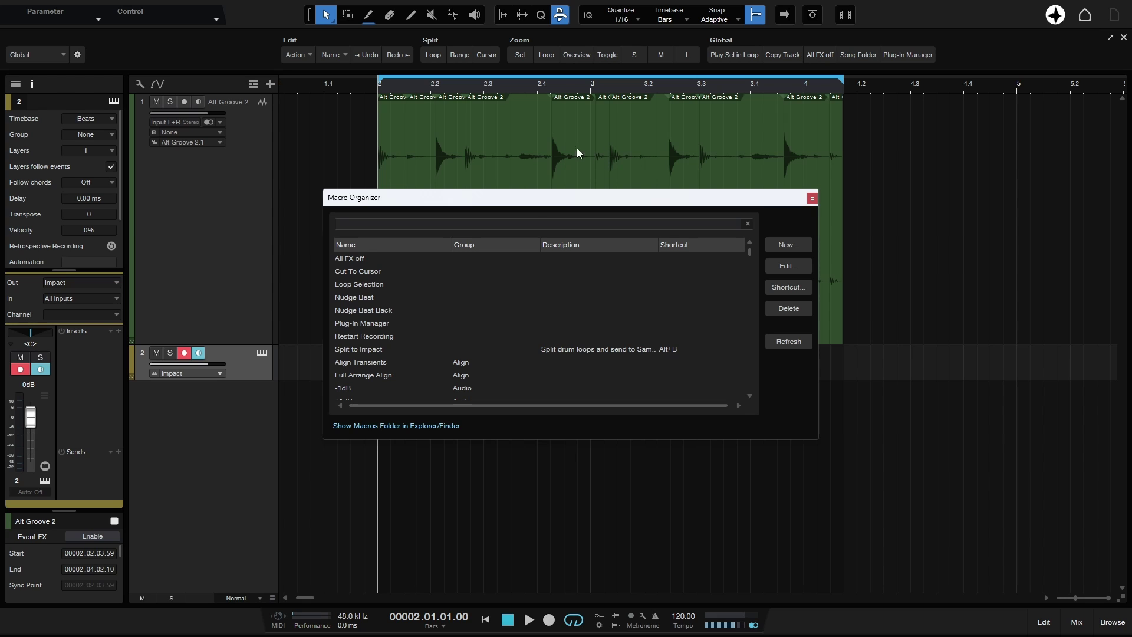
click(812, 198)
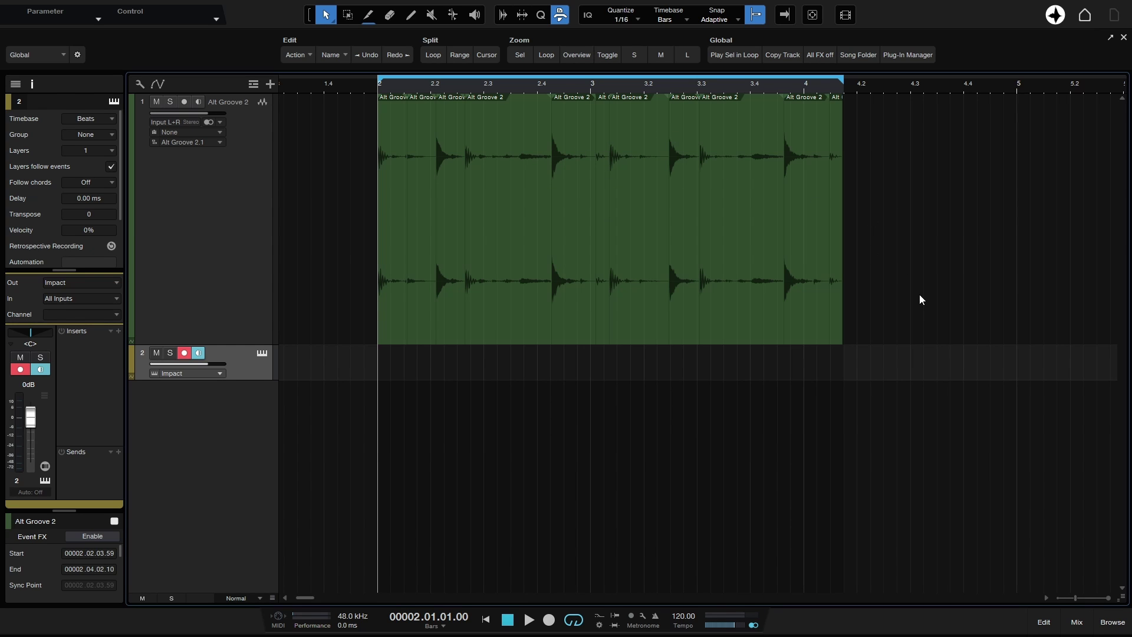
Remove the Impact track together with its instrument, and remove the sliced Alt Groove 2 audio track.
right_click(242, 362)
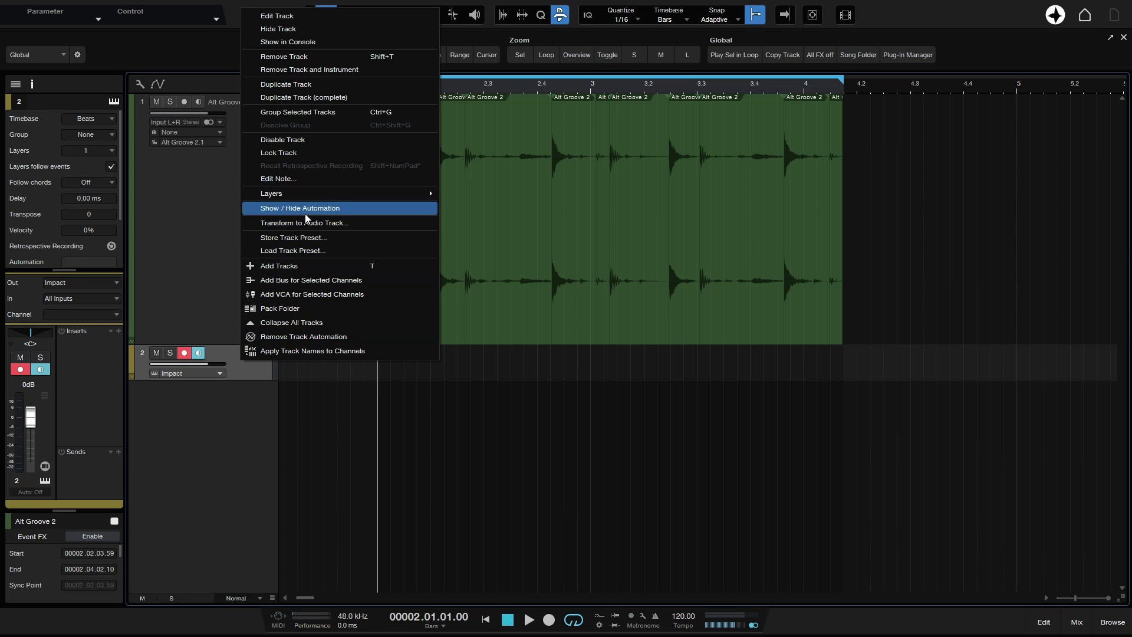
click(346, 70)
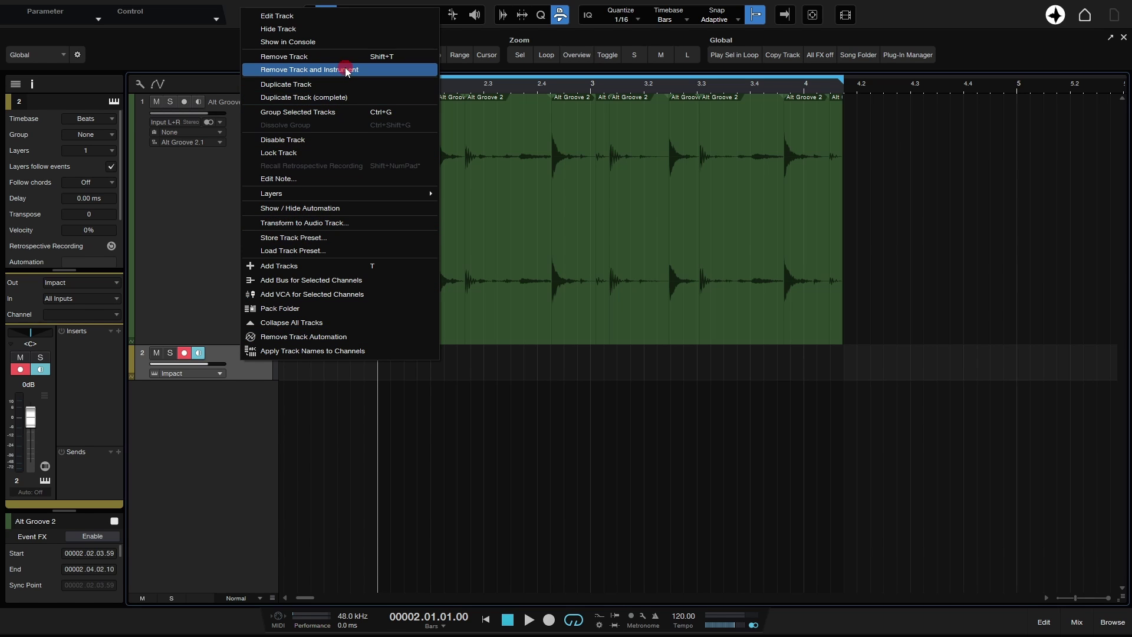
click(190, 285)
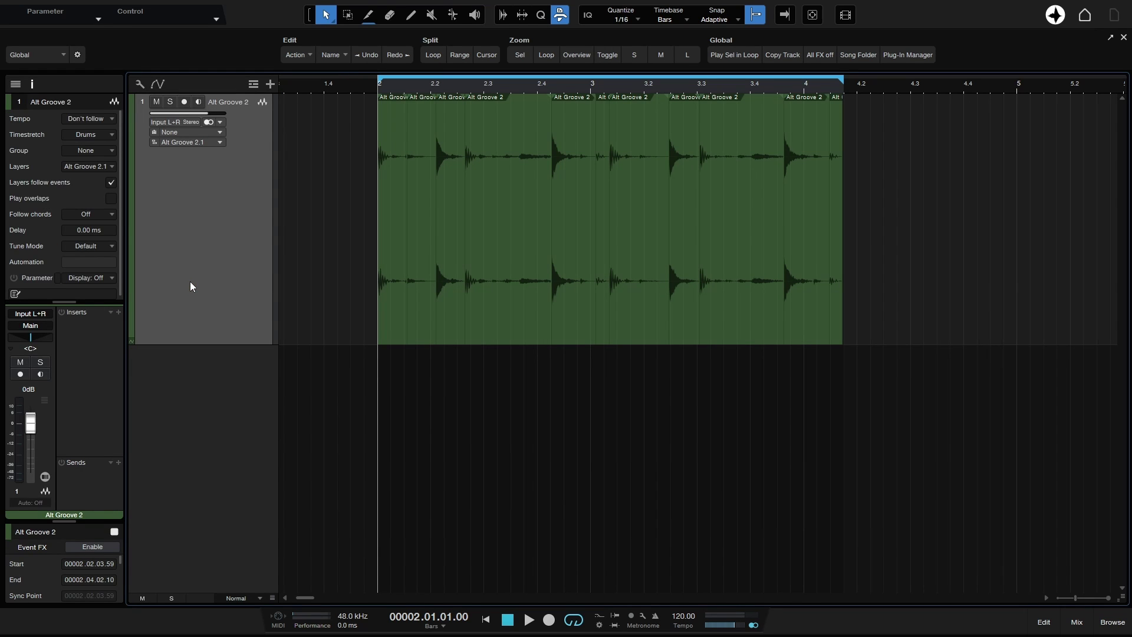
key(shift+t)
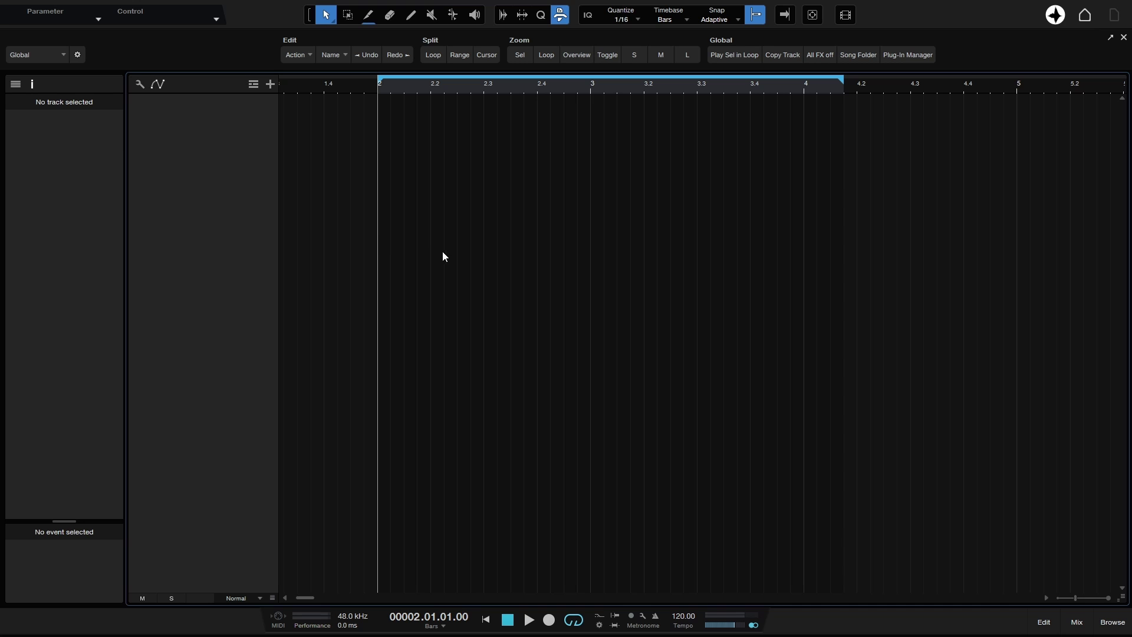
Import Alt Groove 2.wav from the Desktop onto a new track at bar 2 and increase the track's height.
click(1112, 621)
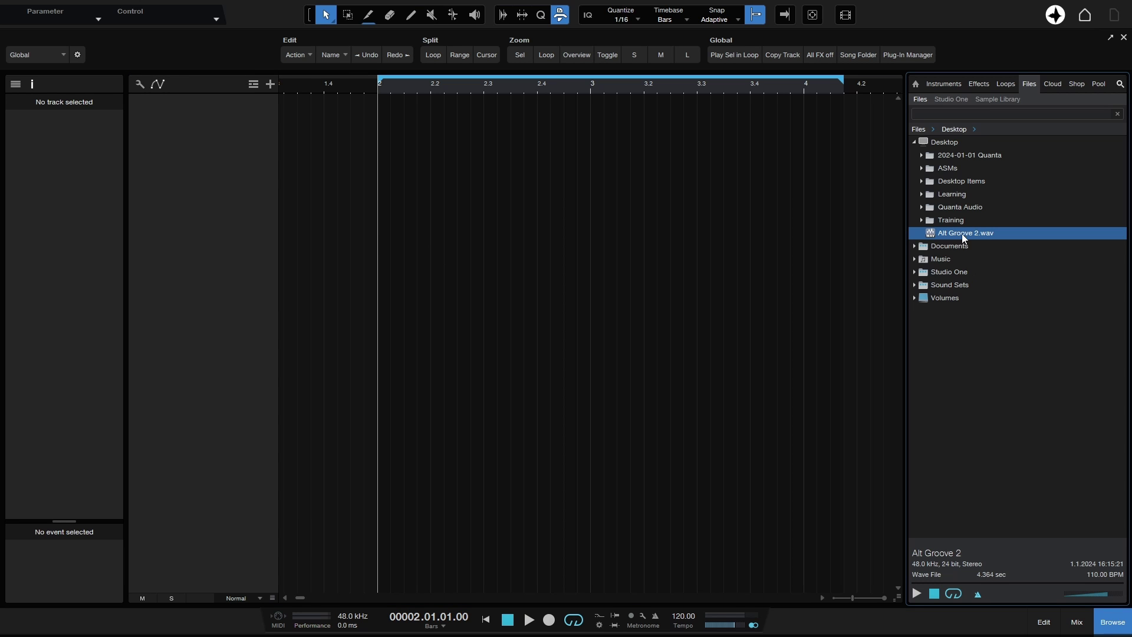
drag(964, 235, 405, 147)
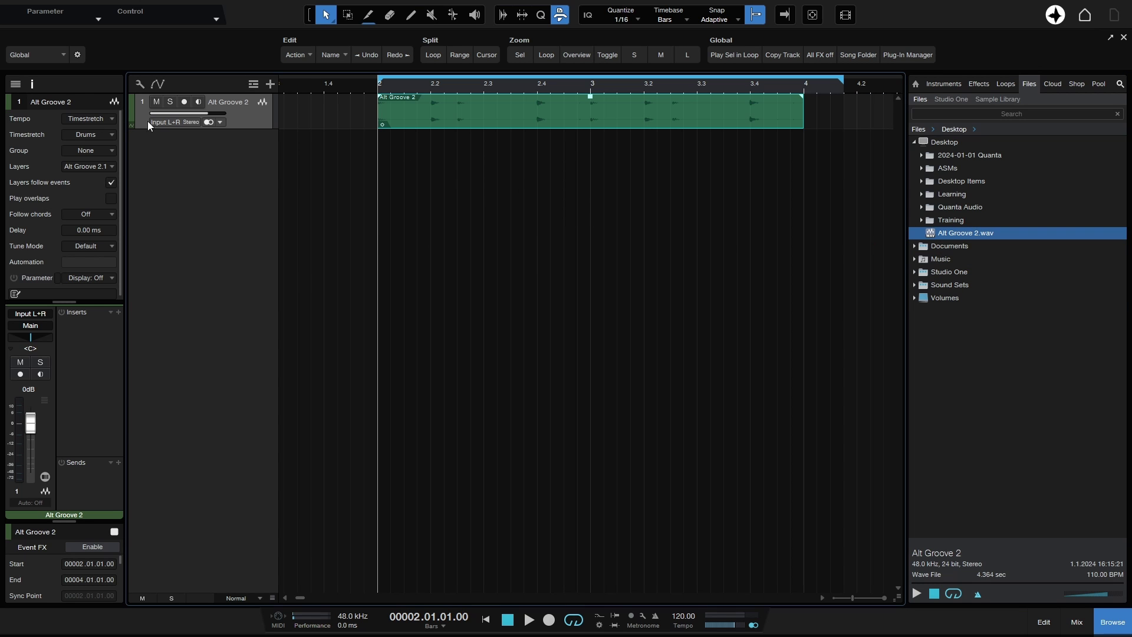
drag(244, 127, 244, 269)
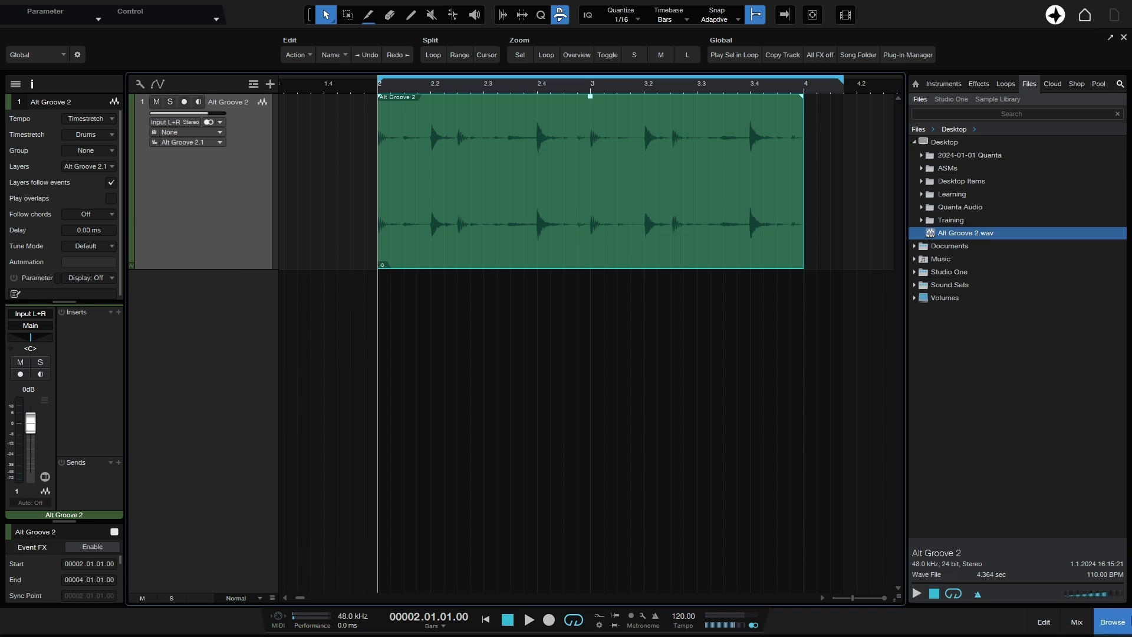
click(1111, 621)
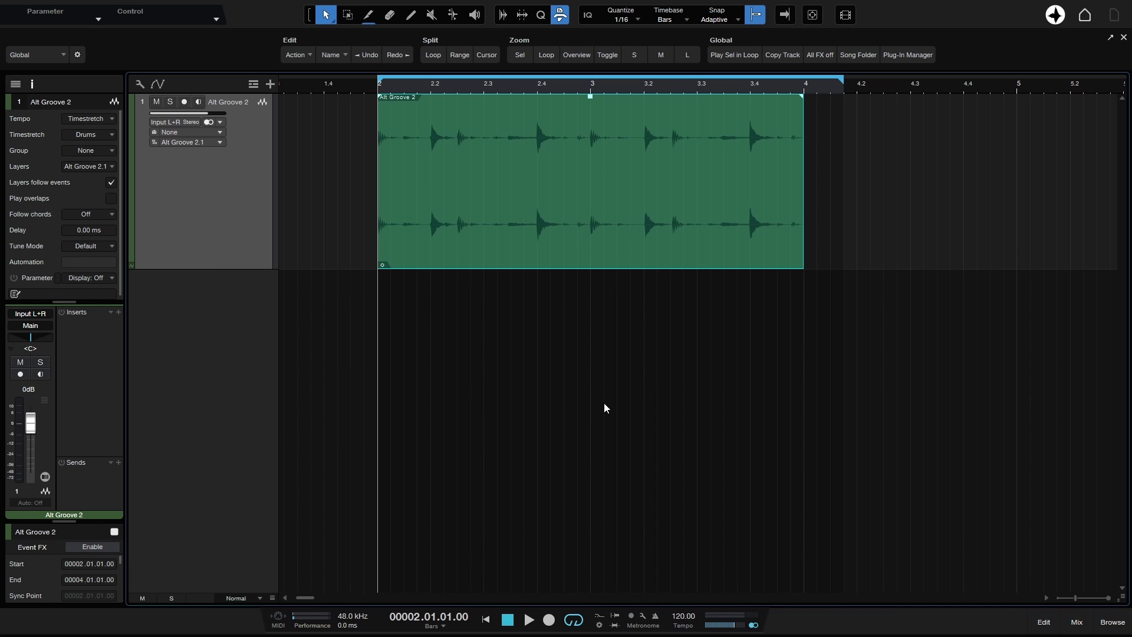
Create a new macro in the Macro Organizer and add the Detect Transients command to it.
click(83, 56)
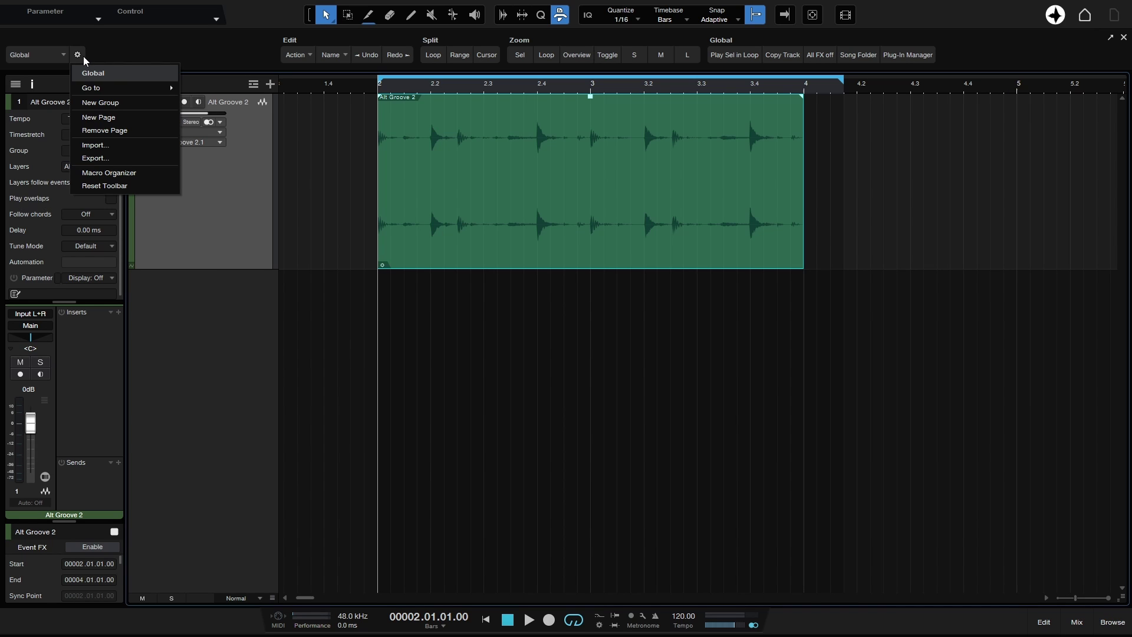
click(109, 175)
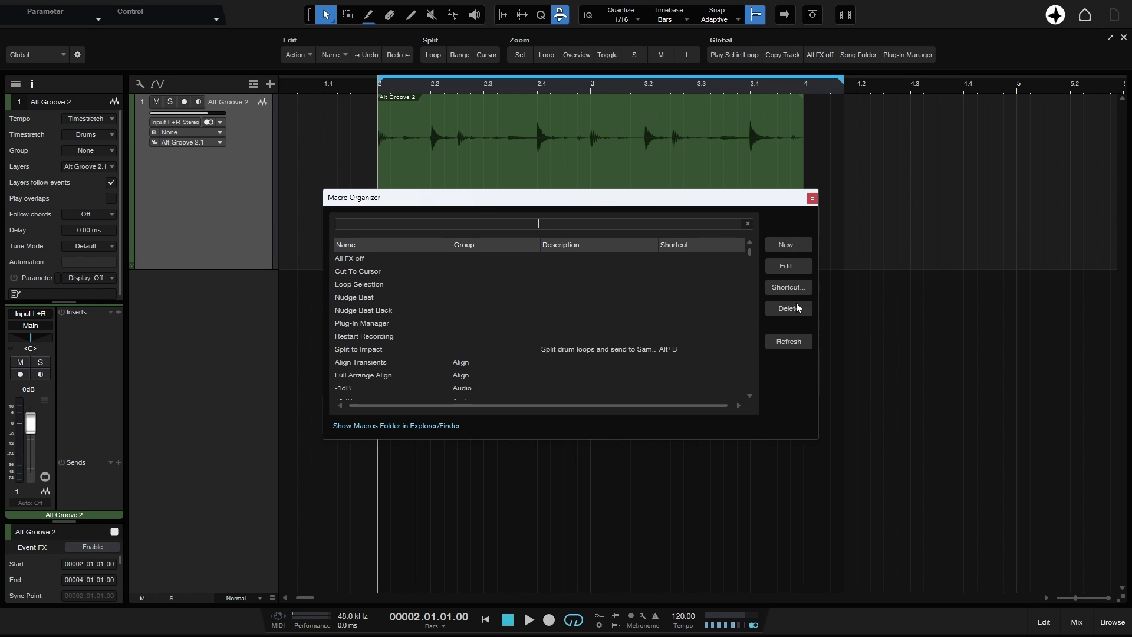
click(793, 246)
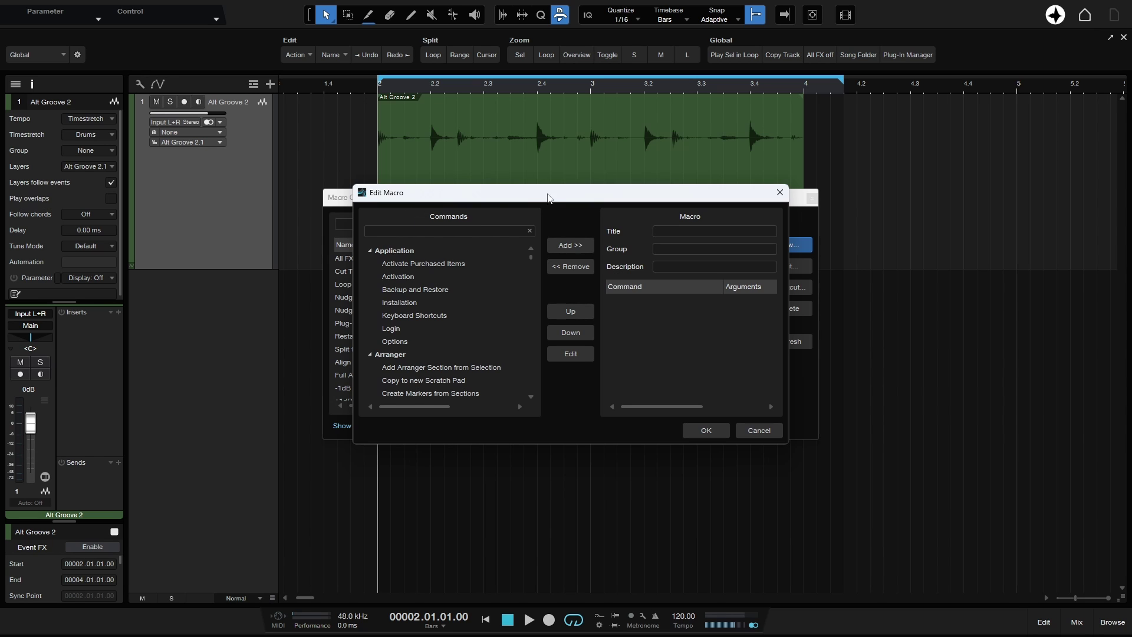
drag(548, 199, 546, 288)
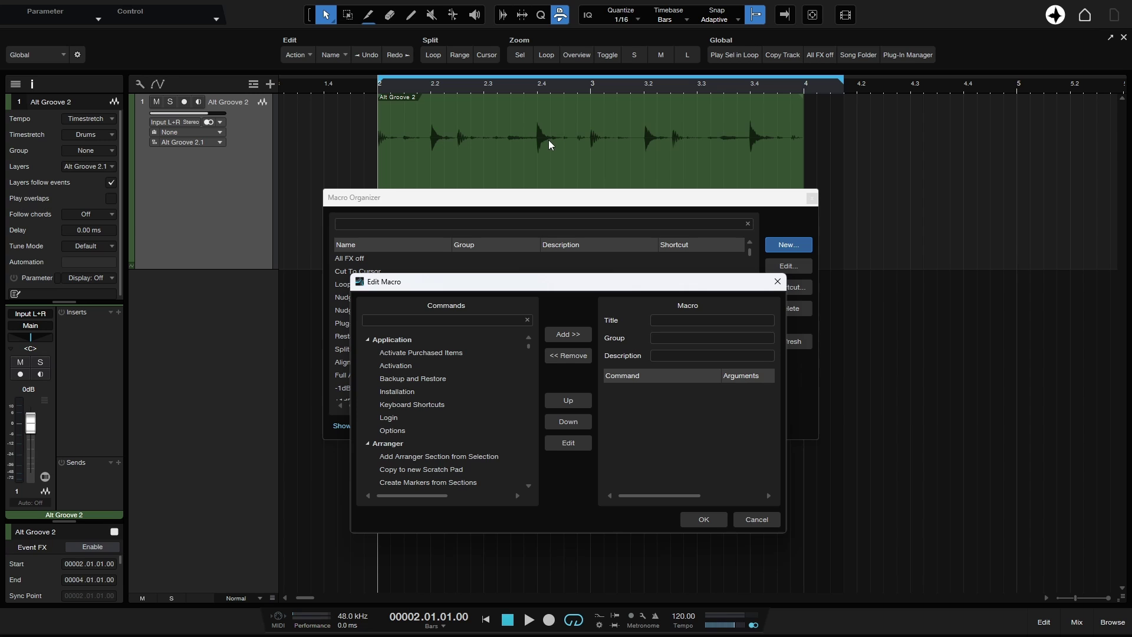
click(442, 318)
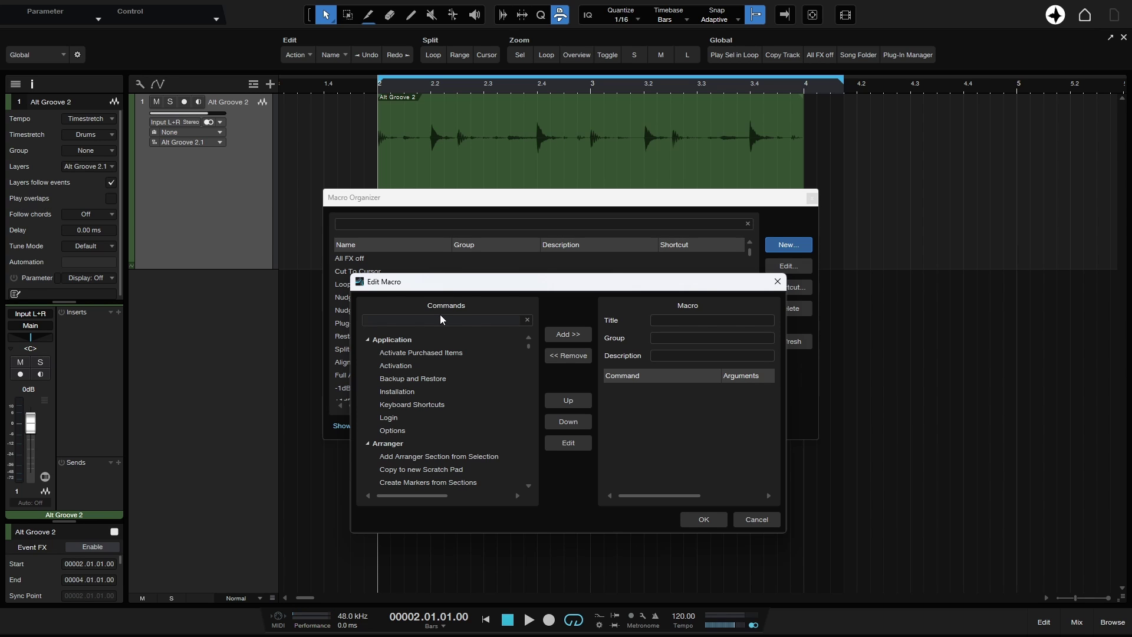
text(detect)
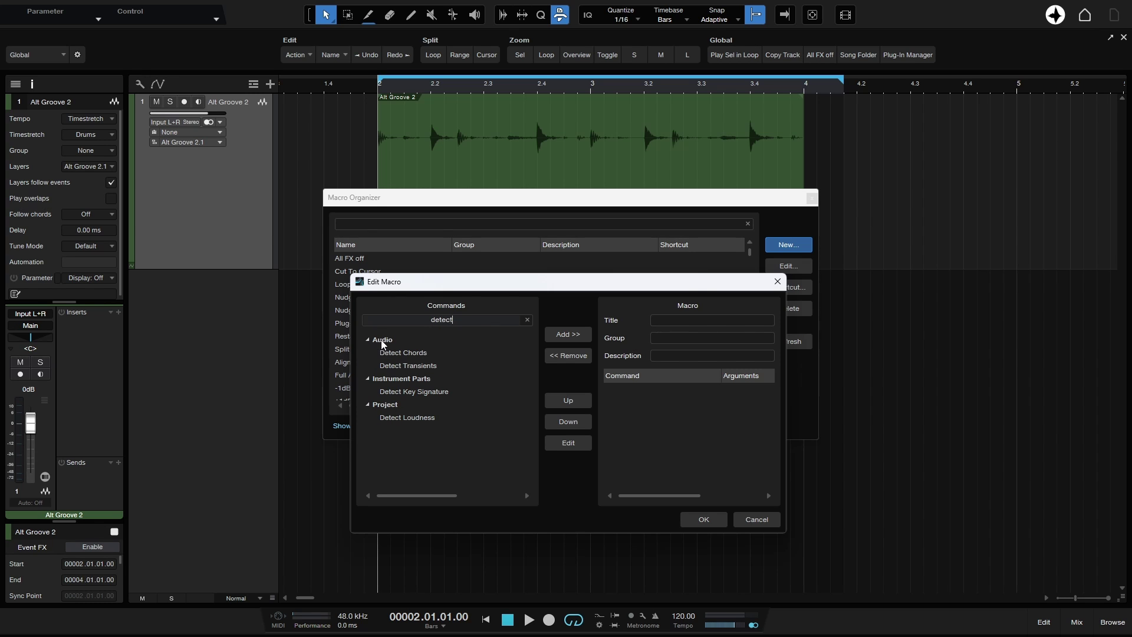
click(409, 368)
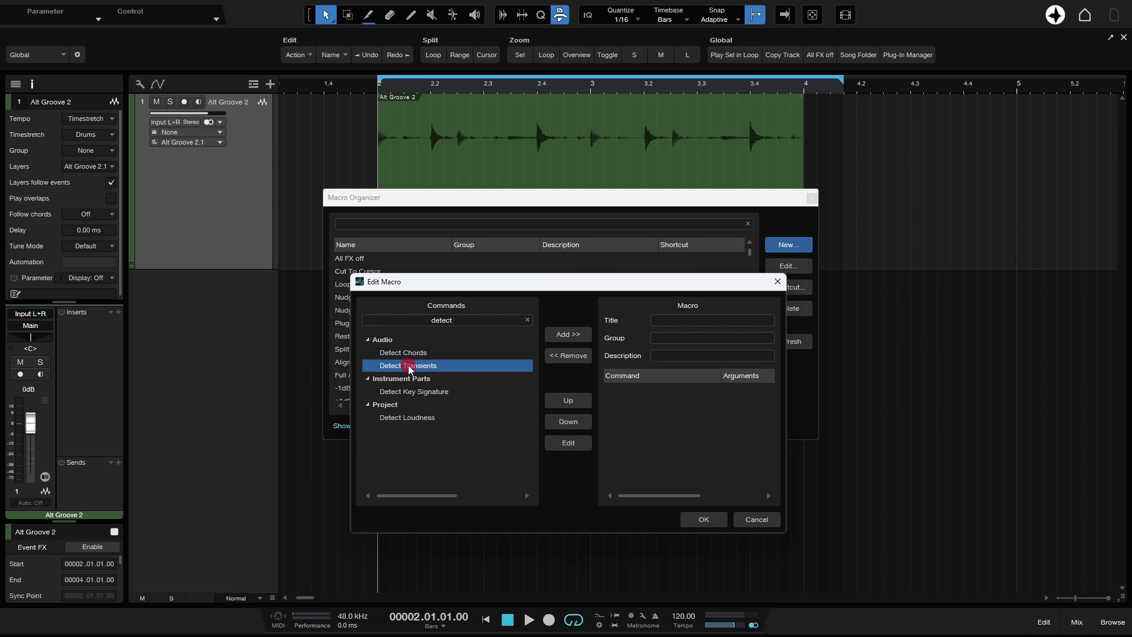
click(566, 335)
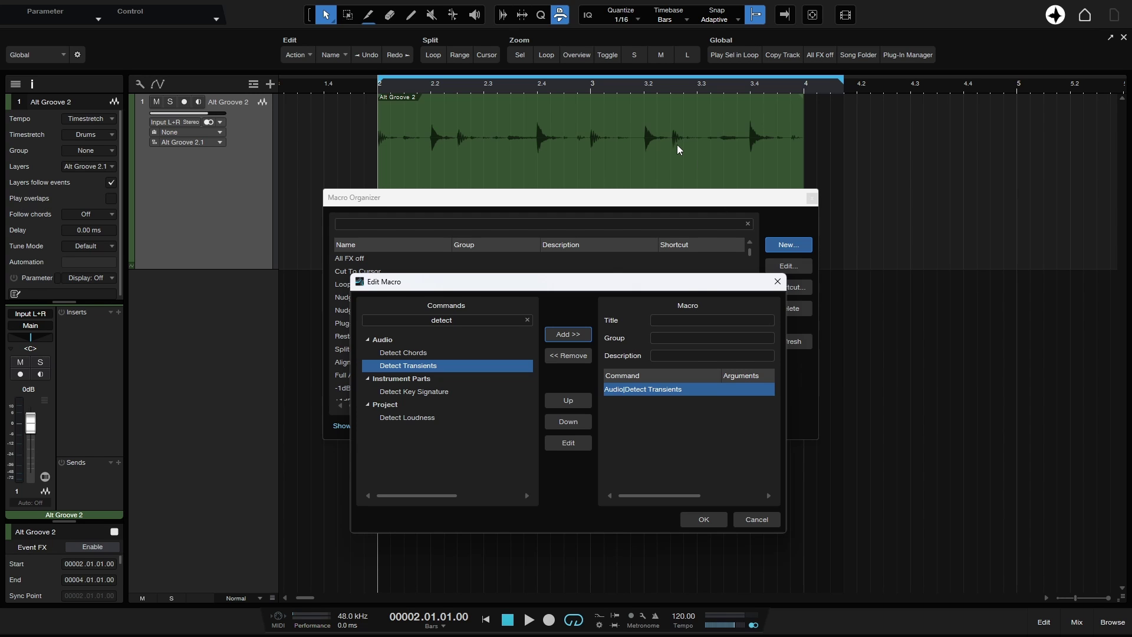
Search the commands for "split" and add Split at Bend Markers to the macro.
double_click(481, 320)
text(split)
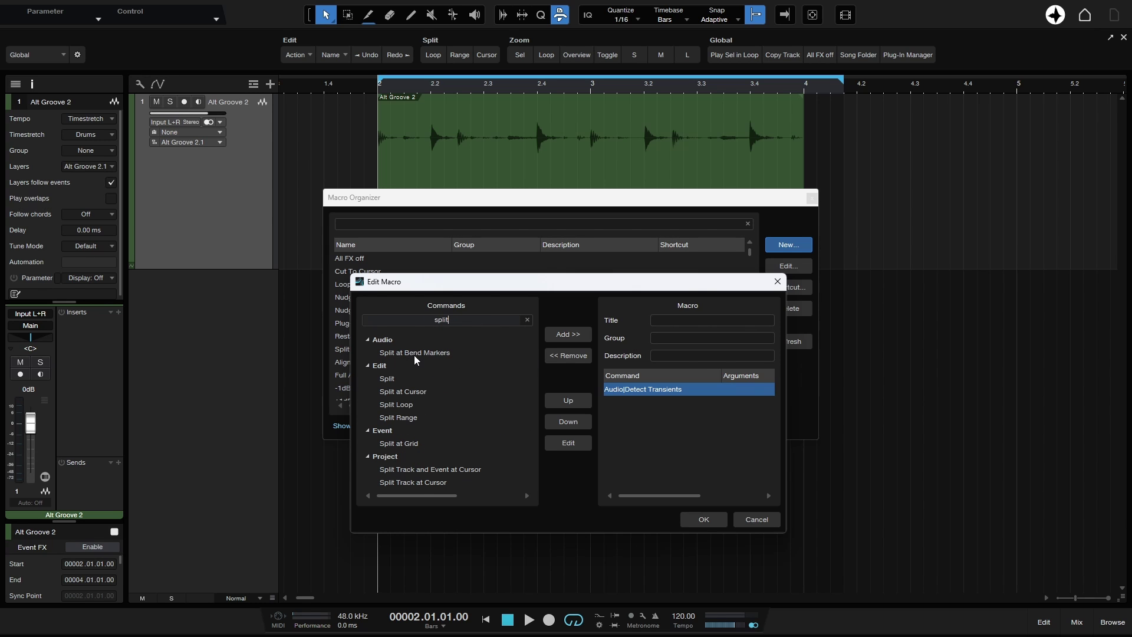
click(416, 353)
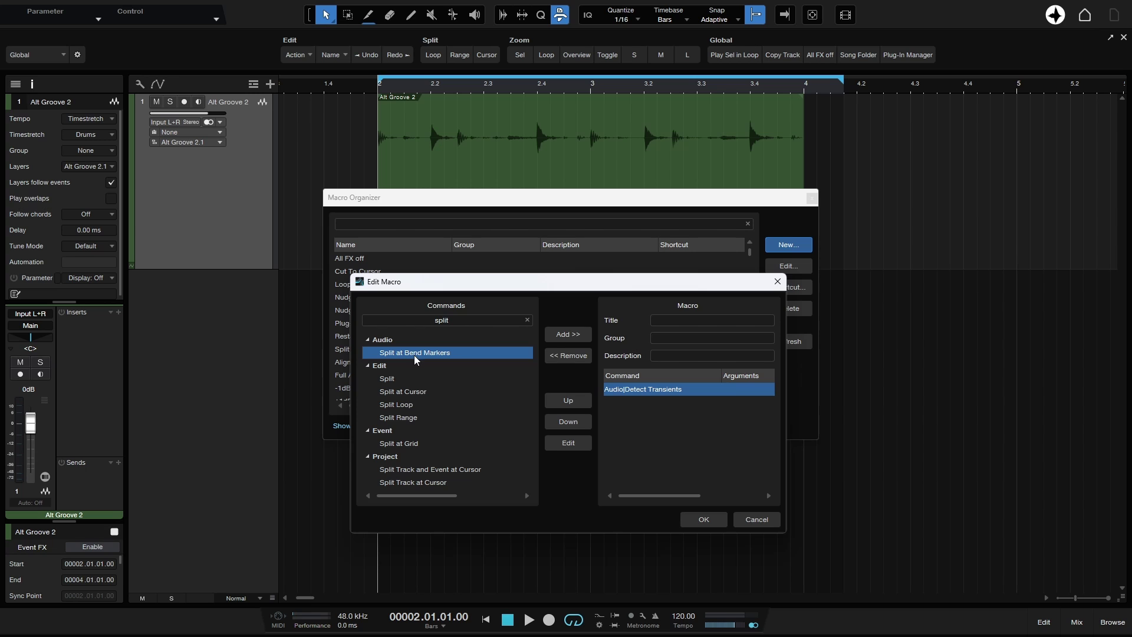
click(559, 339)
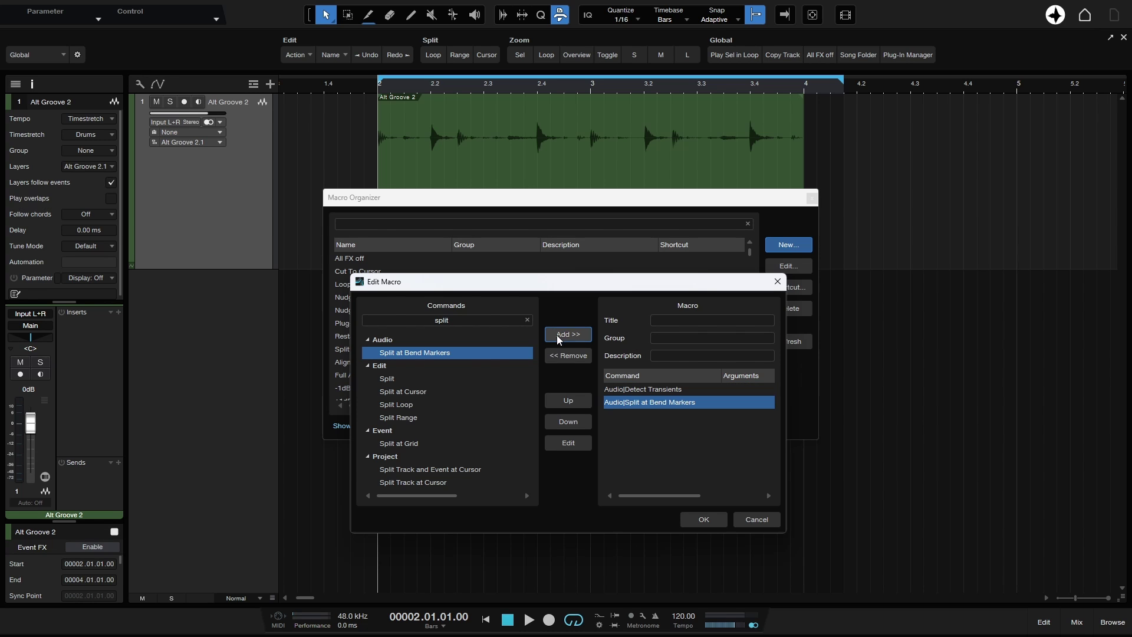
Add Send To new Impact to the macro, move it up one place in the order and return it to last.
click(527, 320)
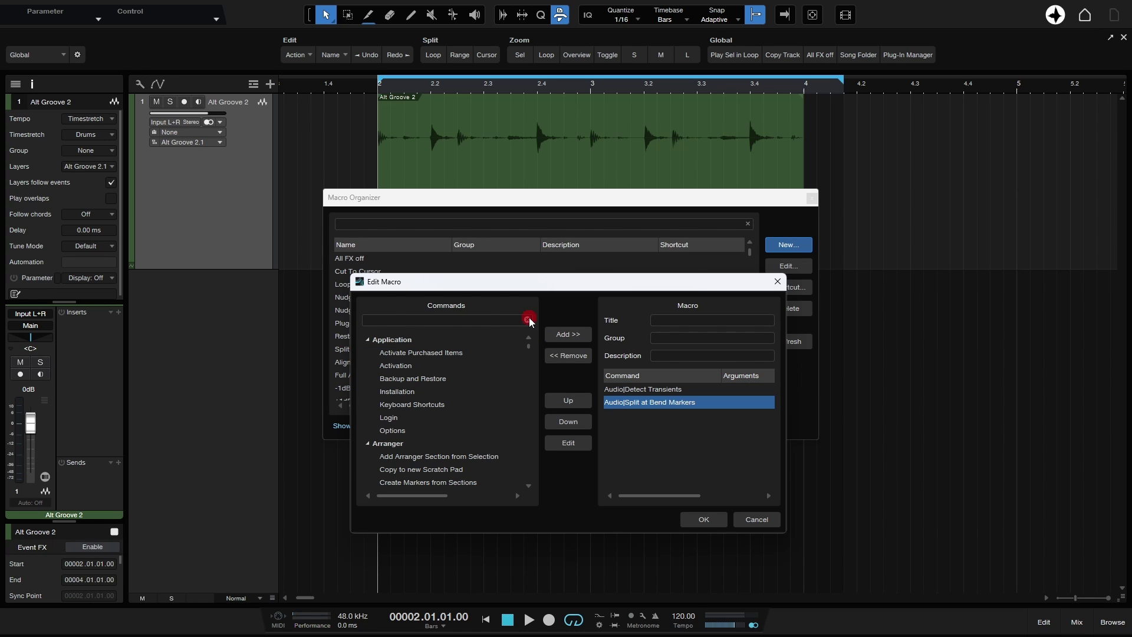
click(468, 318)
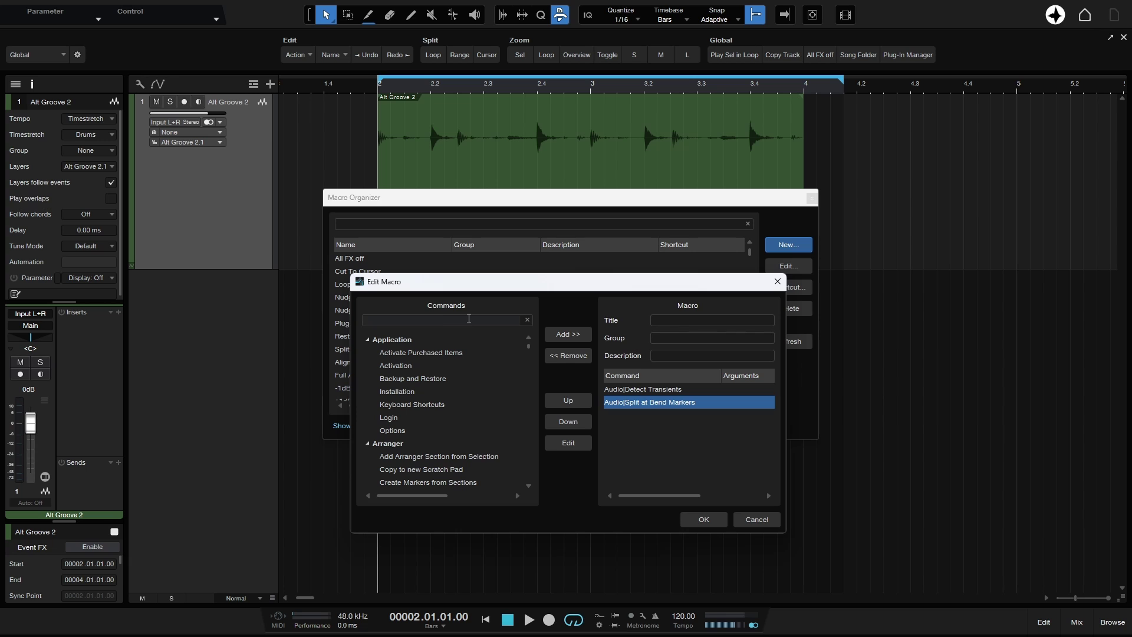
text(send)
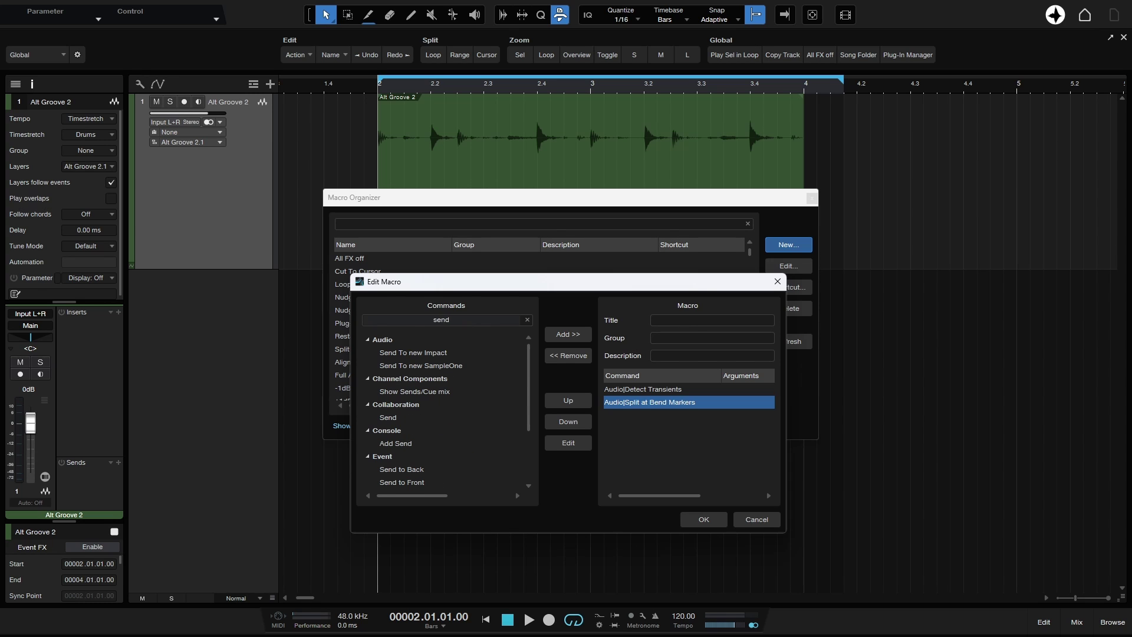
click(414, 354)
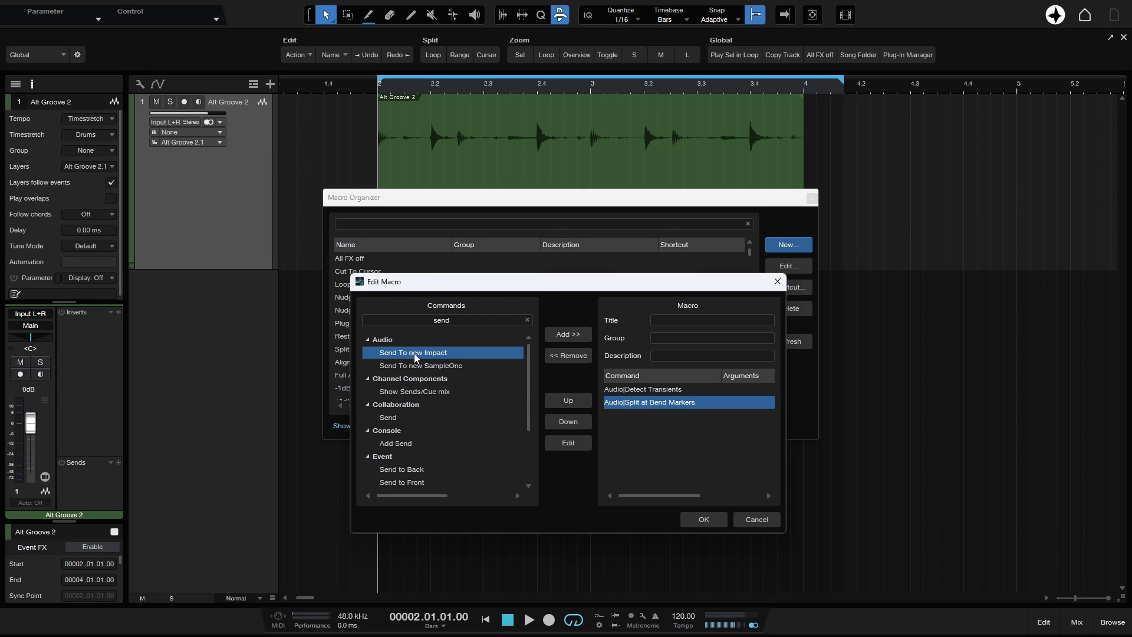
click(565, 334)
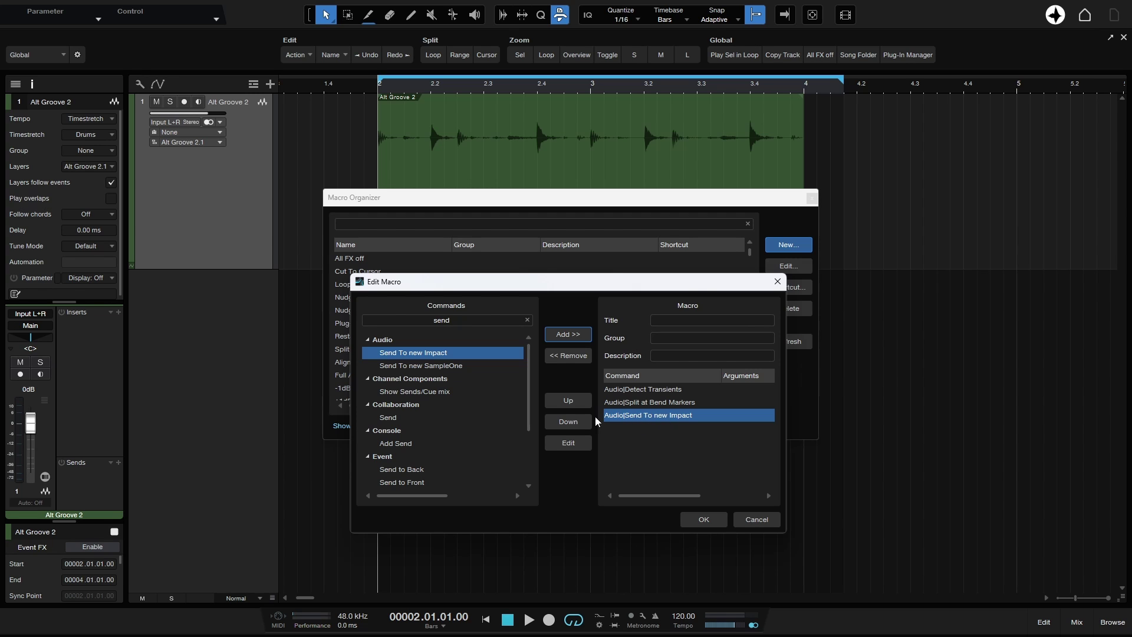
click(566, 401)
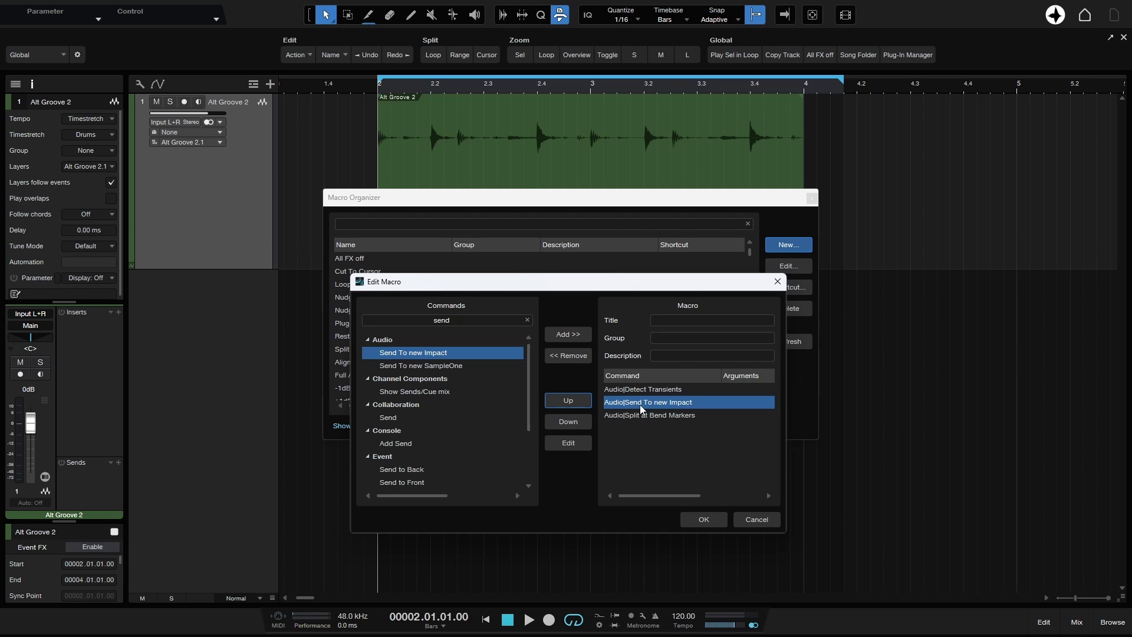
click(568, 422)
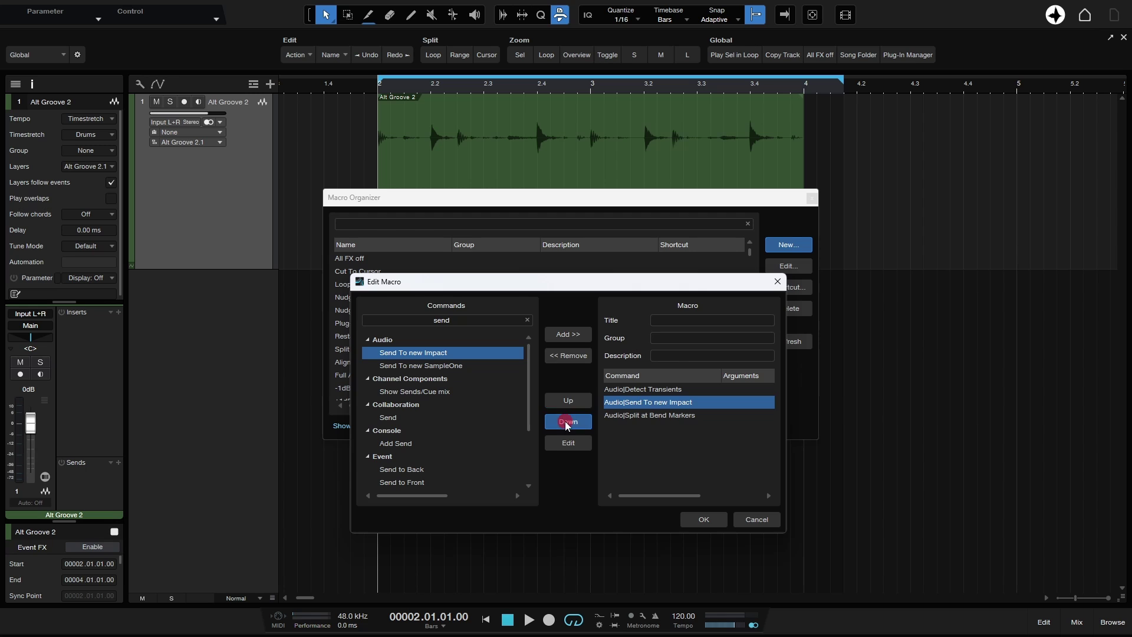
Title the macro "Tutorial Macro" and save it without a group or description.
click(699, 318)
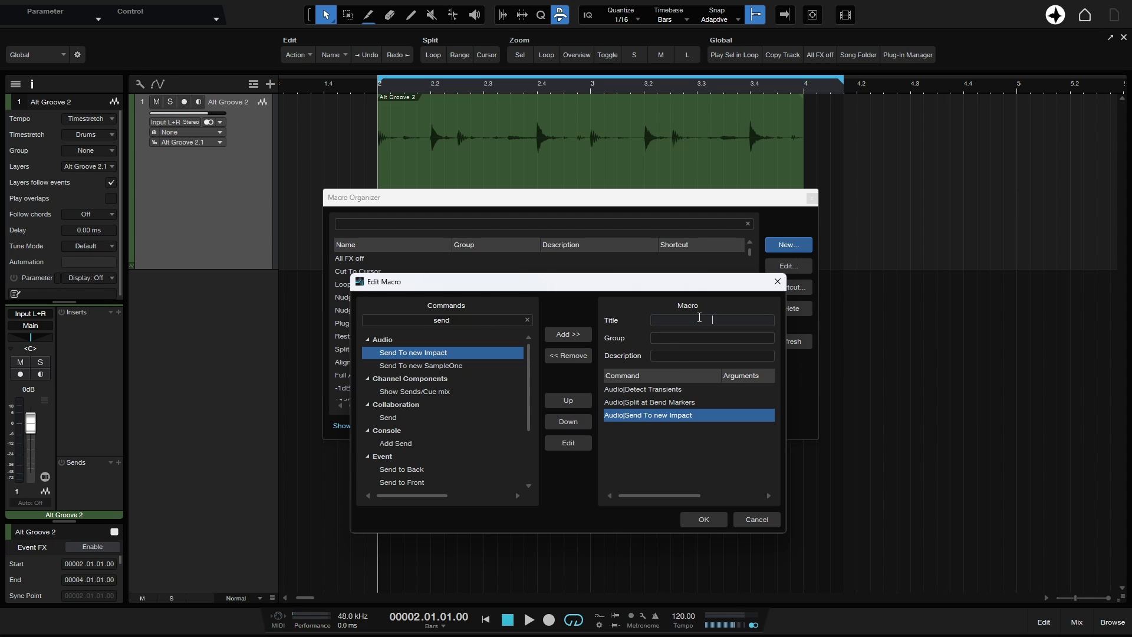
text(Tutorial Macro)
click(694, 359)
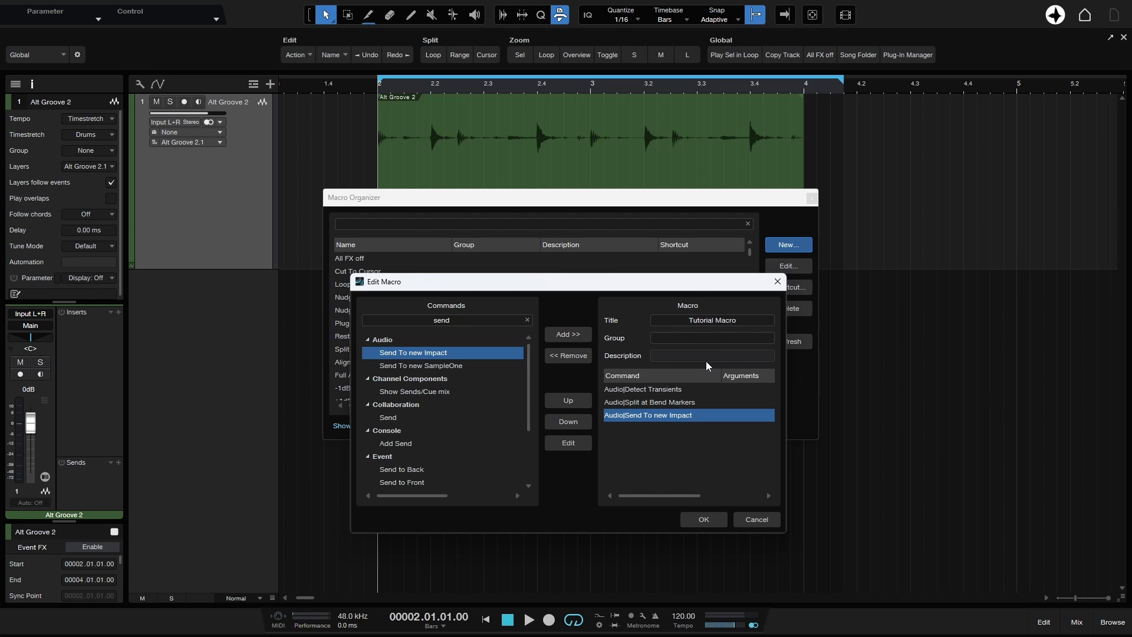
click(702, 520)
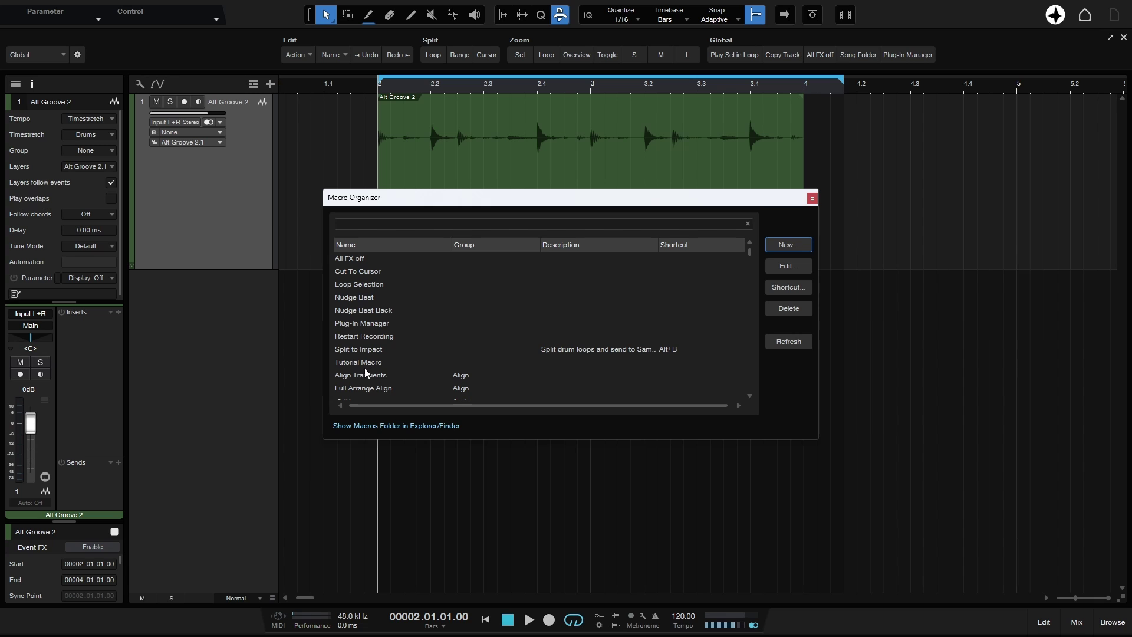
Close the Macro Organizer and search the keyboard shortcut settings for "tut".
click(811, 198)
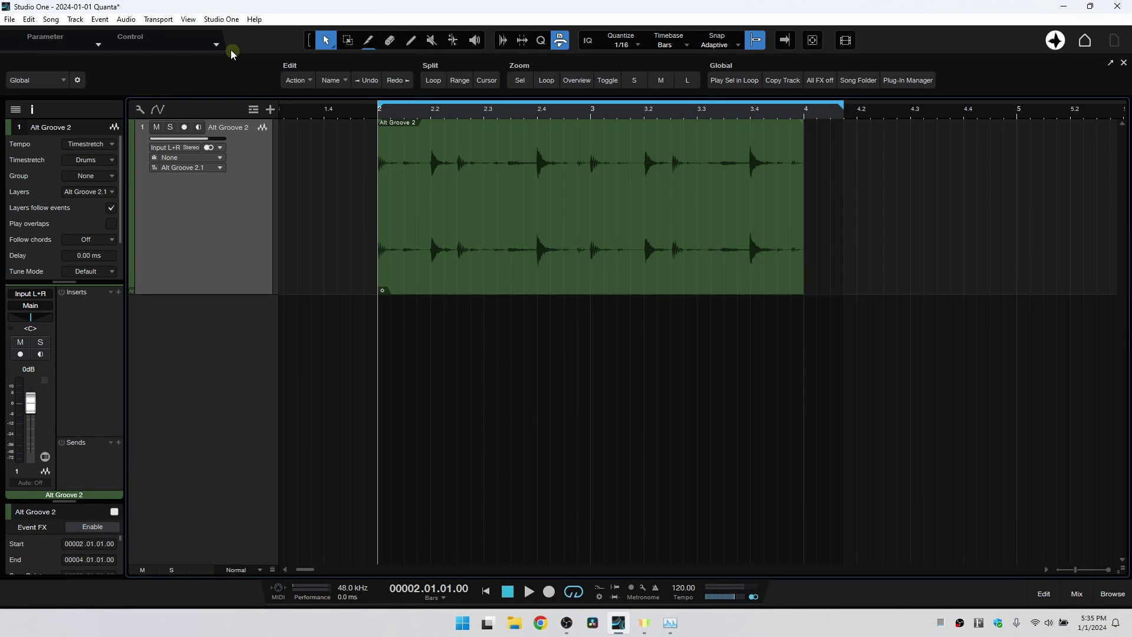
click(228, 20)
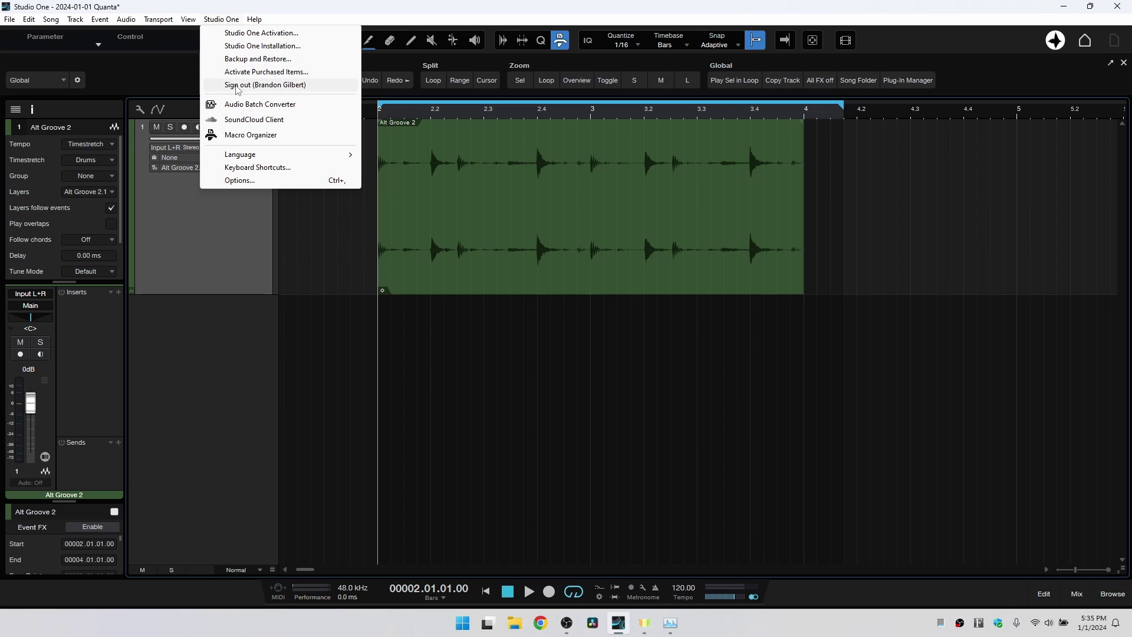
click(254, 172)
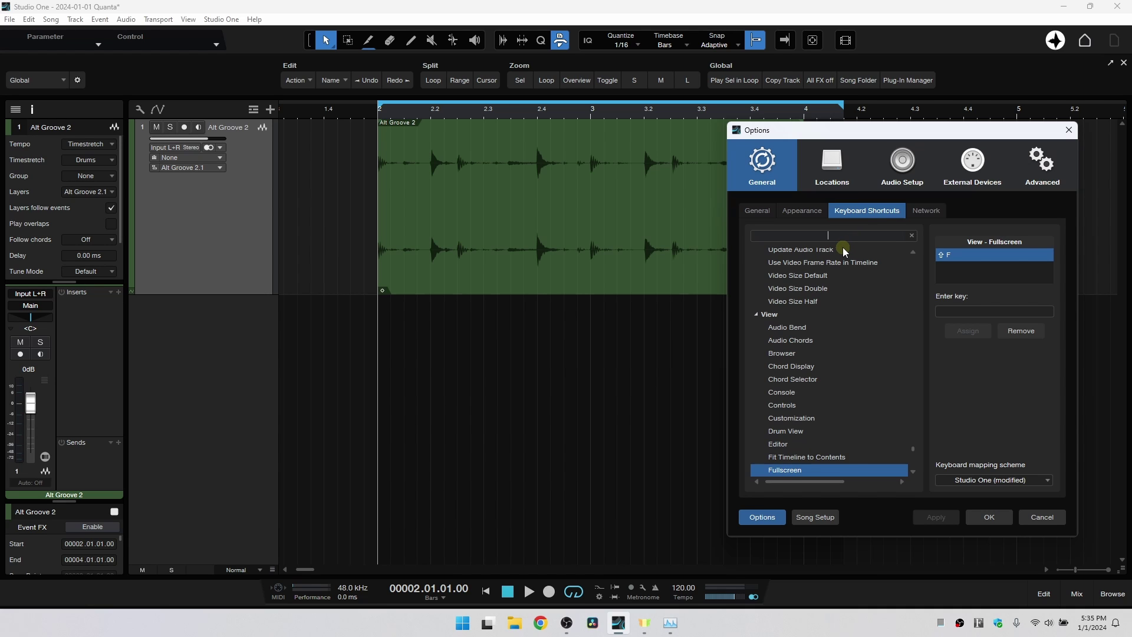
text(tut)
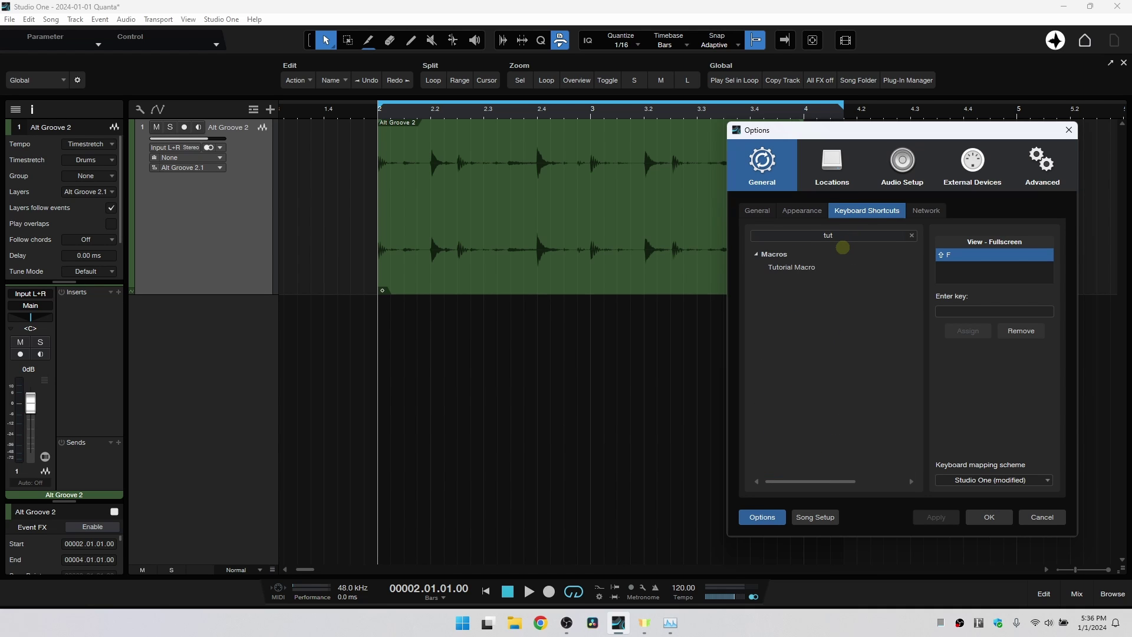
Assign Alt+B as the shortcut for Tutorial Macro, overriding its existing assignment, and accept the options.
click(790, 269)
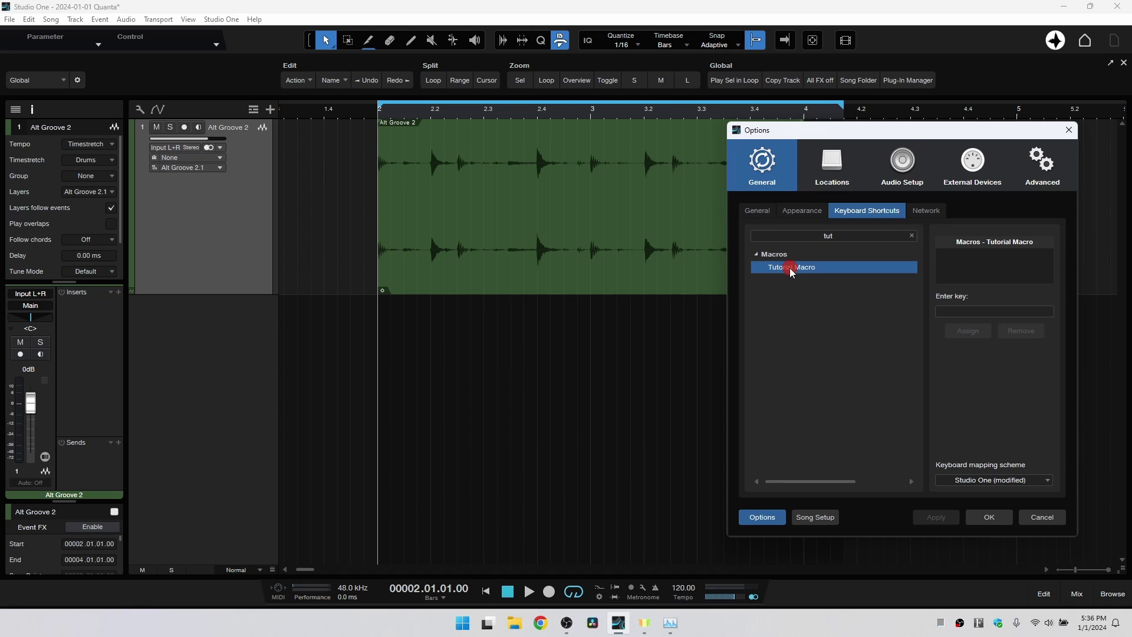
click(997, 311)
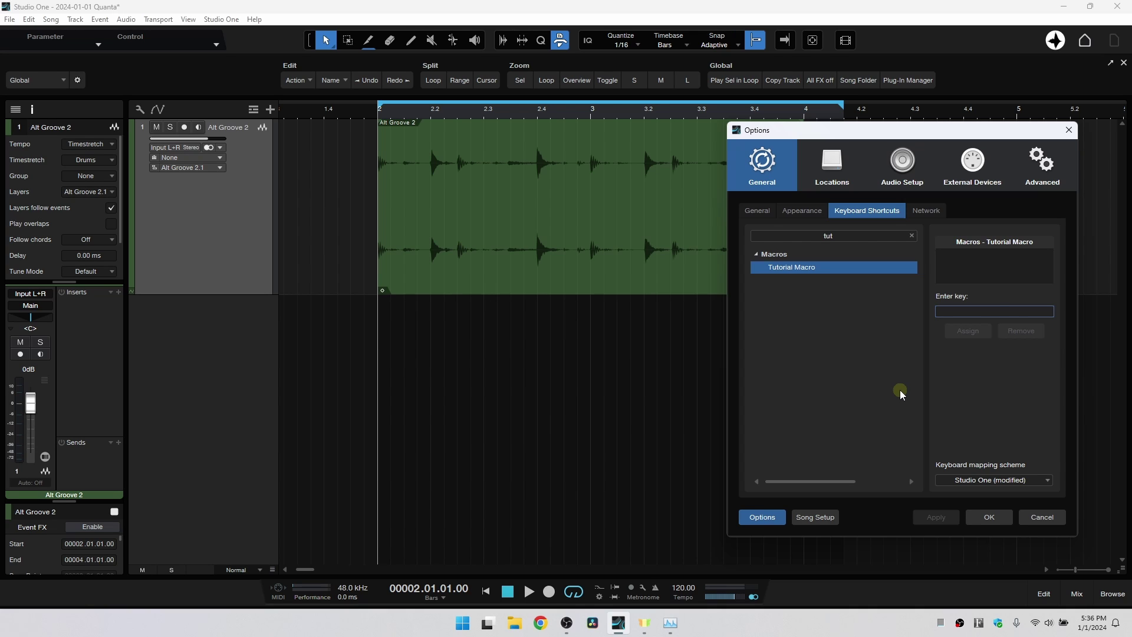
key(alt+b)
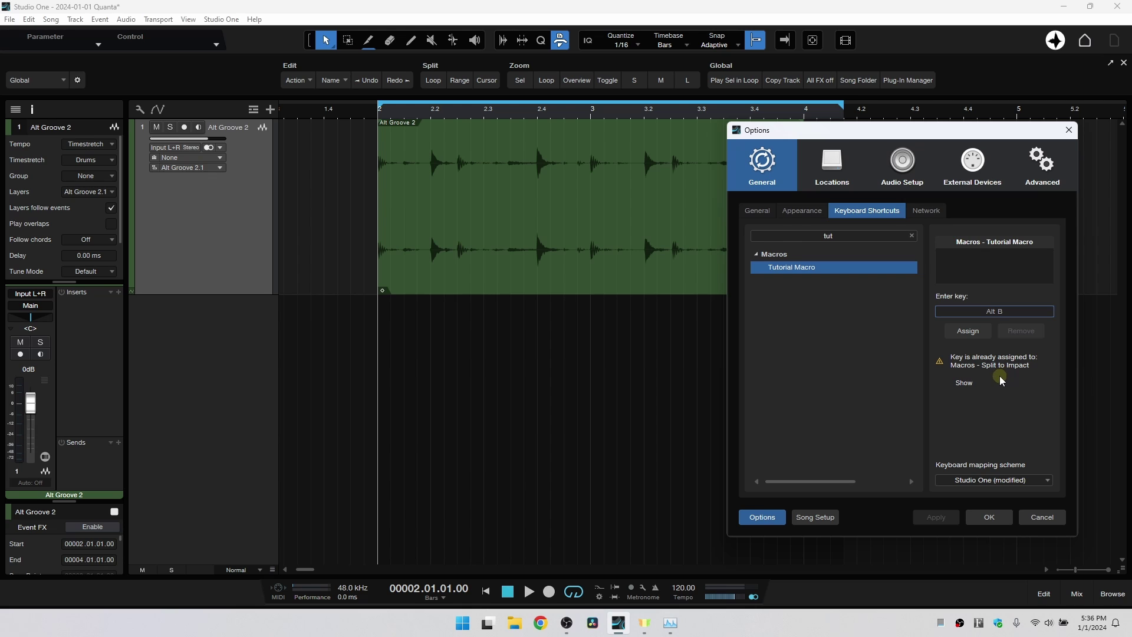
click(968, 341)
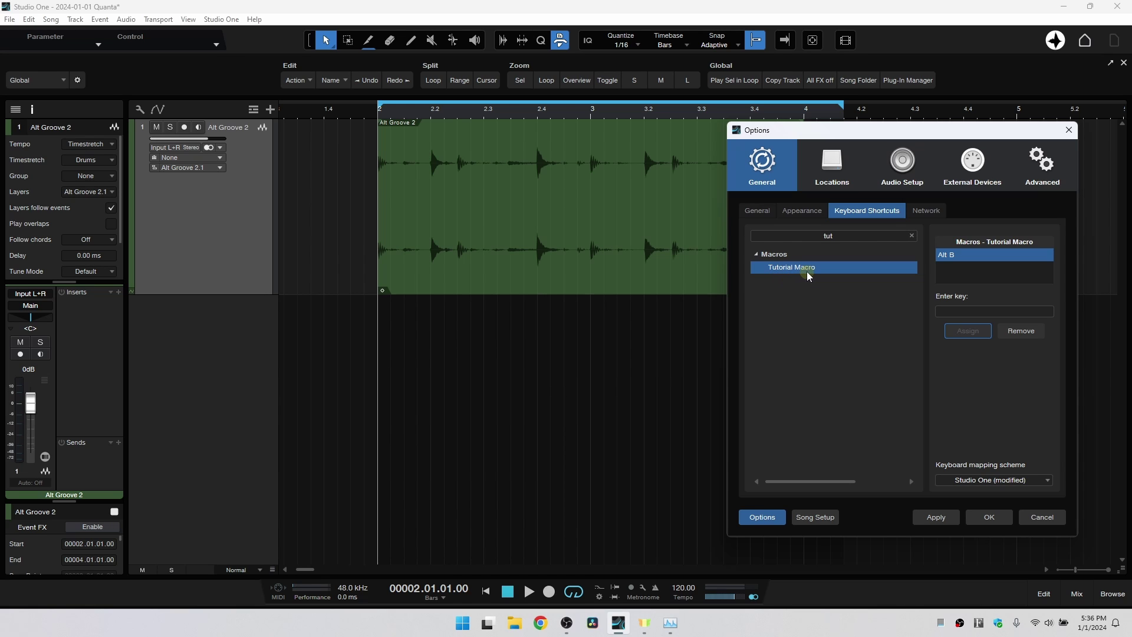
click(985, 517)
Run Tutorial Macro on the Alt Groove 2 event to split it and send the slices to a new Impact.
click(568, 251)
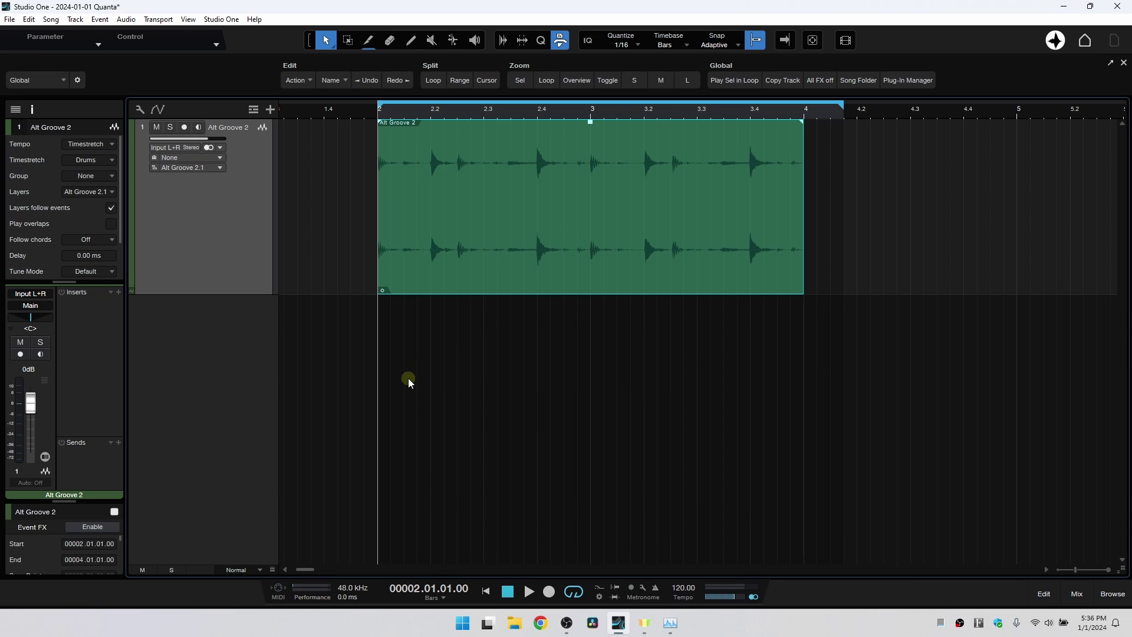
key(ctrl+alt+i)
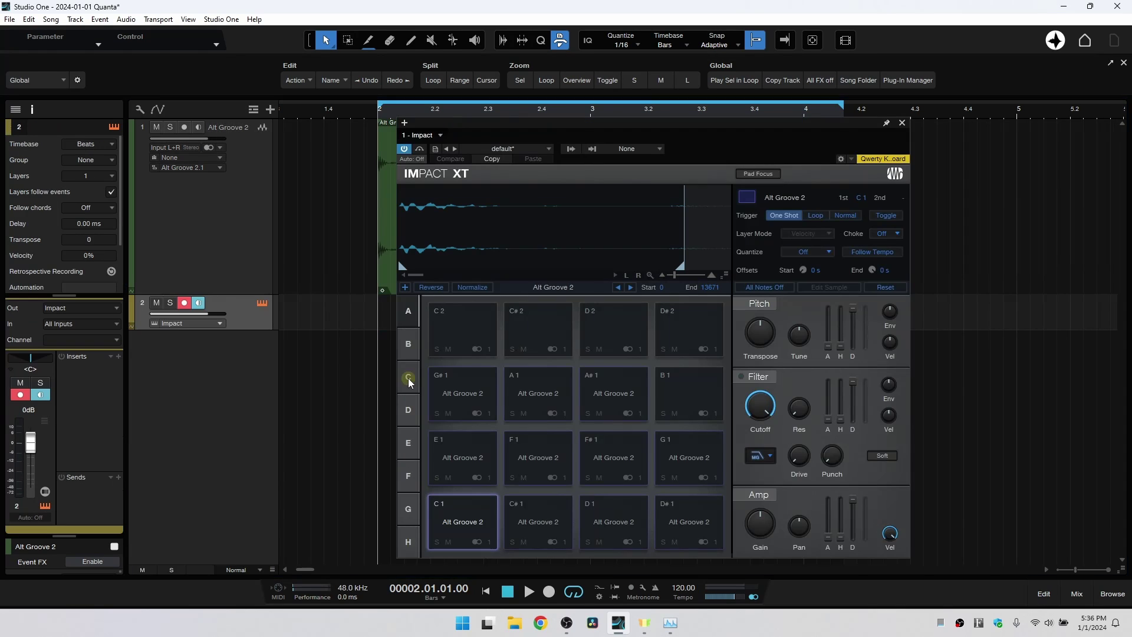